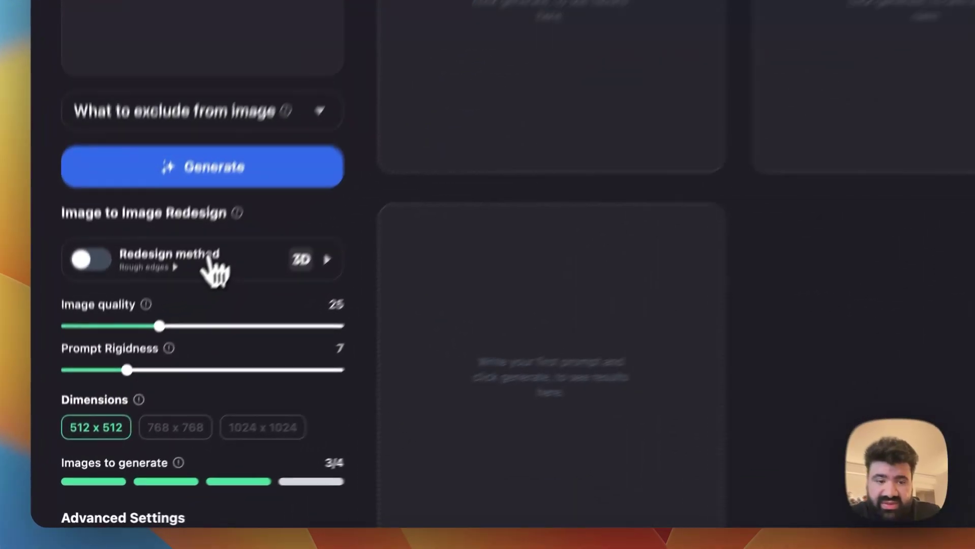
Expand the Image to Image Redesign options to show the Rough edges method and the upload area
click(152, 362)
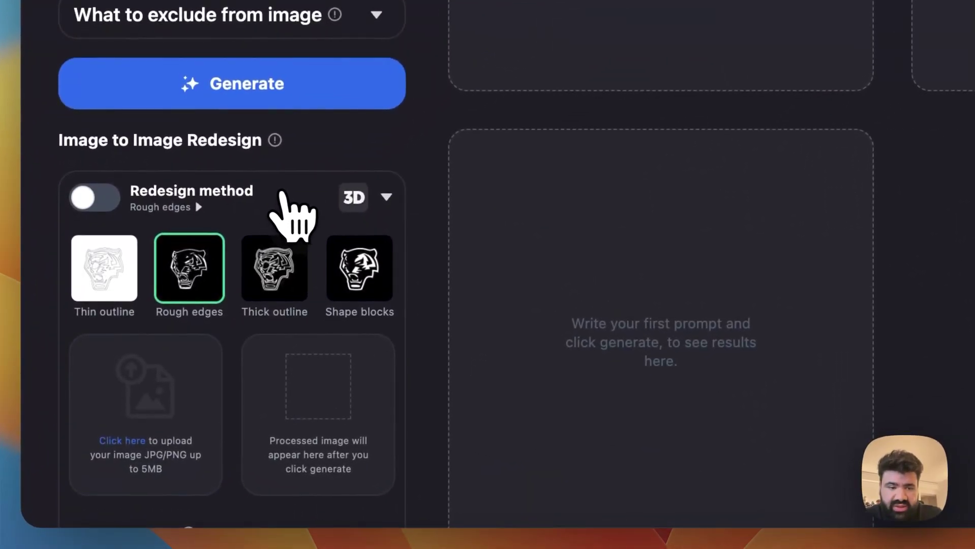
scroll(270, 239, down, 1)
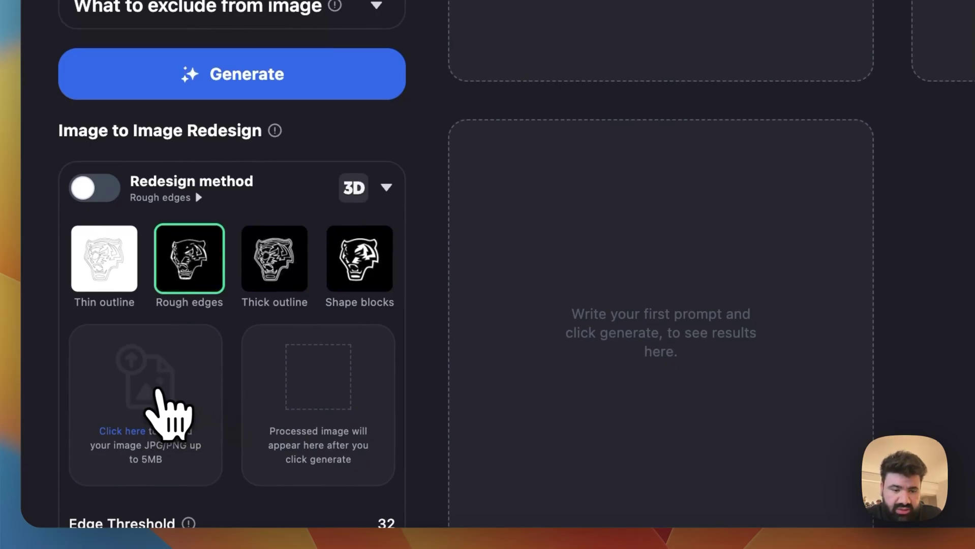
Upload rere- copy.png from the Downloads LD folder as the redesign source image
click(160, 402)
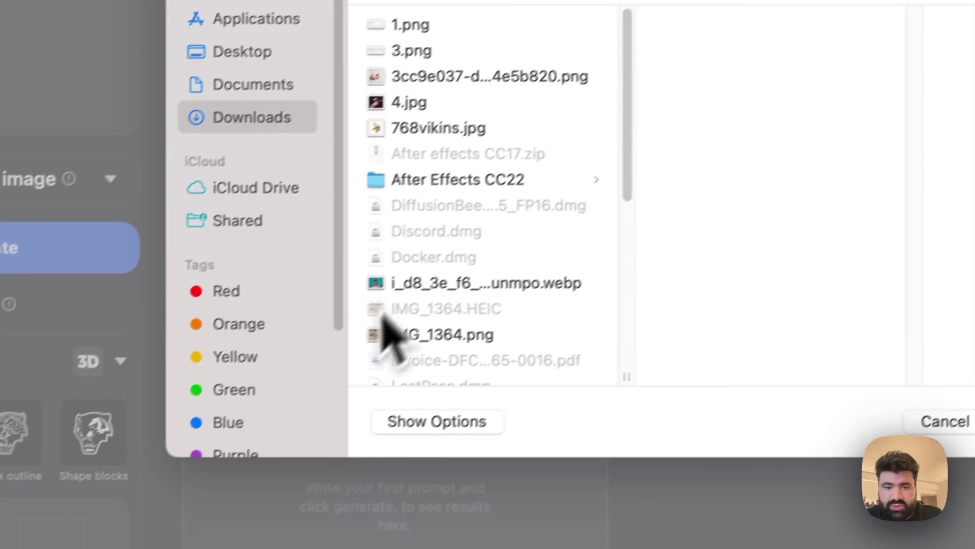
scroll(446, 221, down, 5)
click(545, 296)
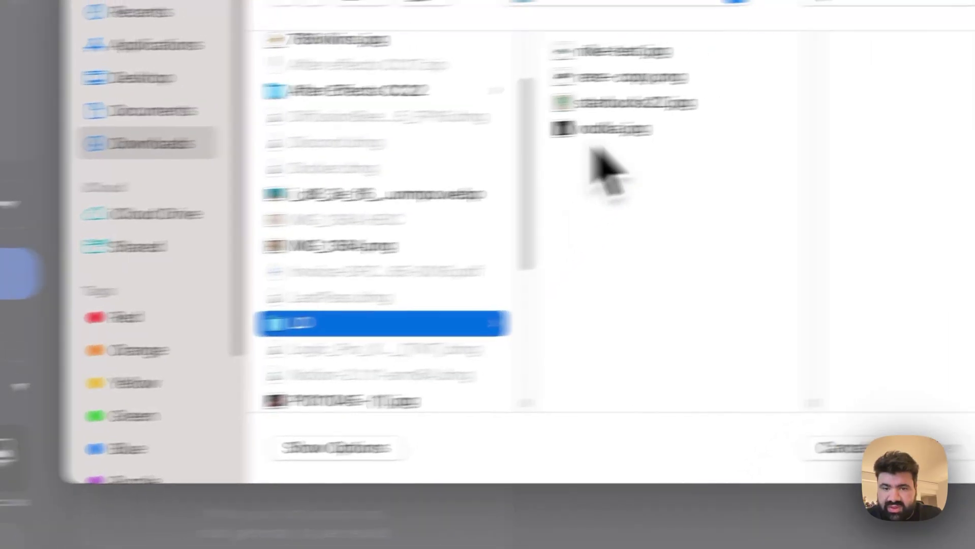
click(763, 74)
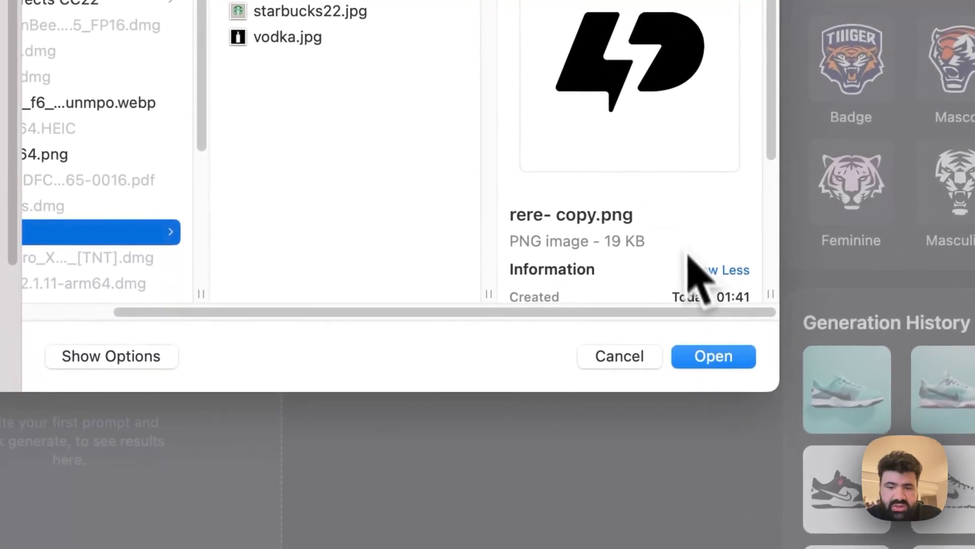
click(701, 356)
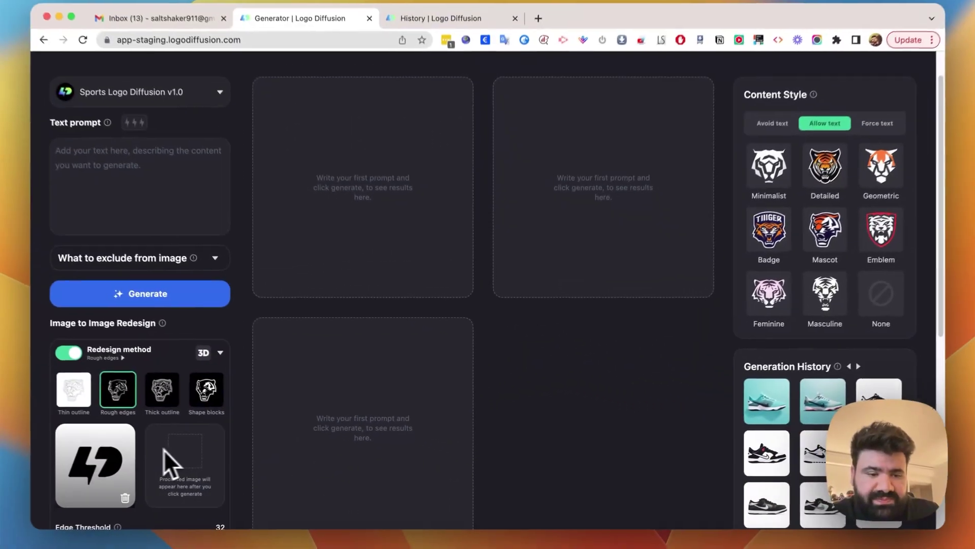
Switch the redesign method to Shape blocks and raise Image Weight from 0.8 to 1.3
scroll(164, 451, down, 2)
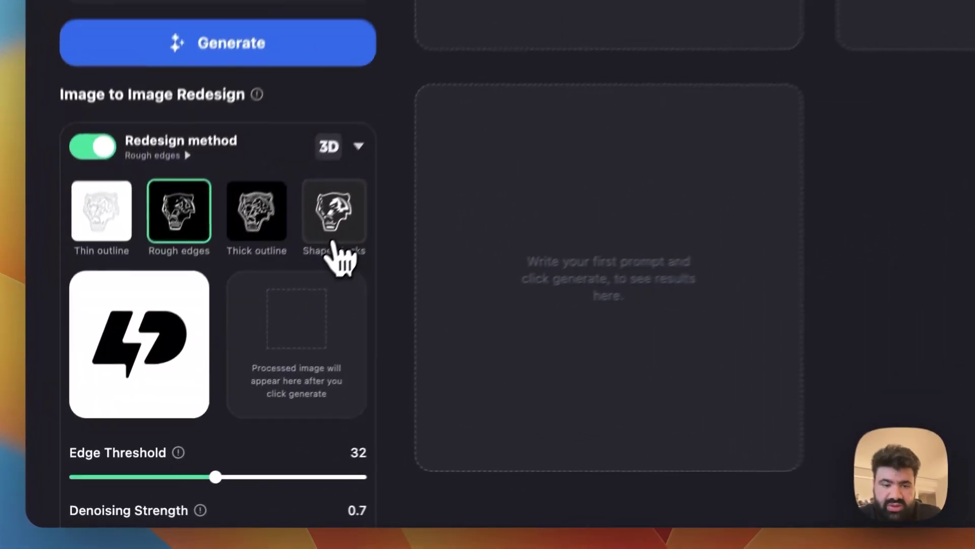
click(216, 362)
scroll(362, 244, down, 5)
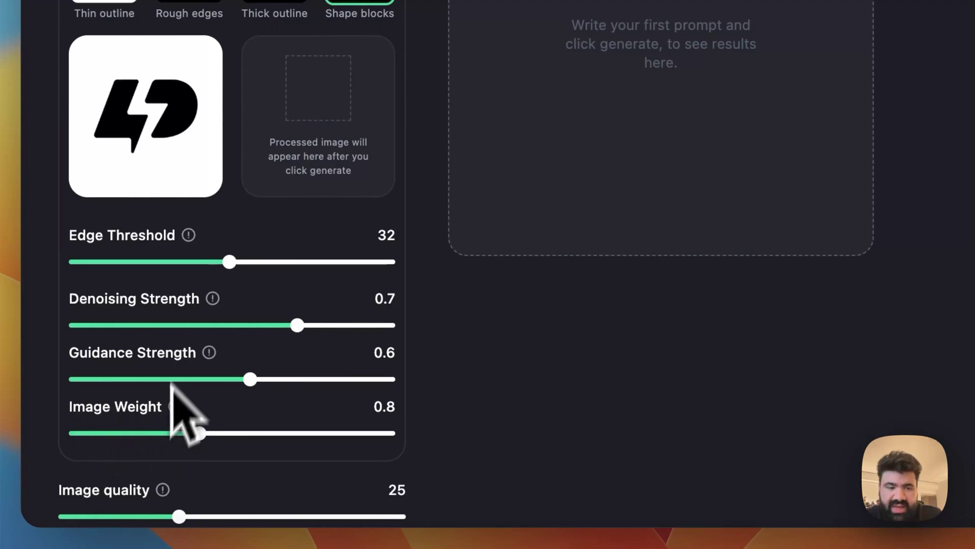
scroll(209, 182, up, 2)
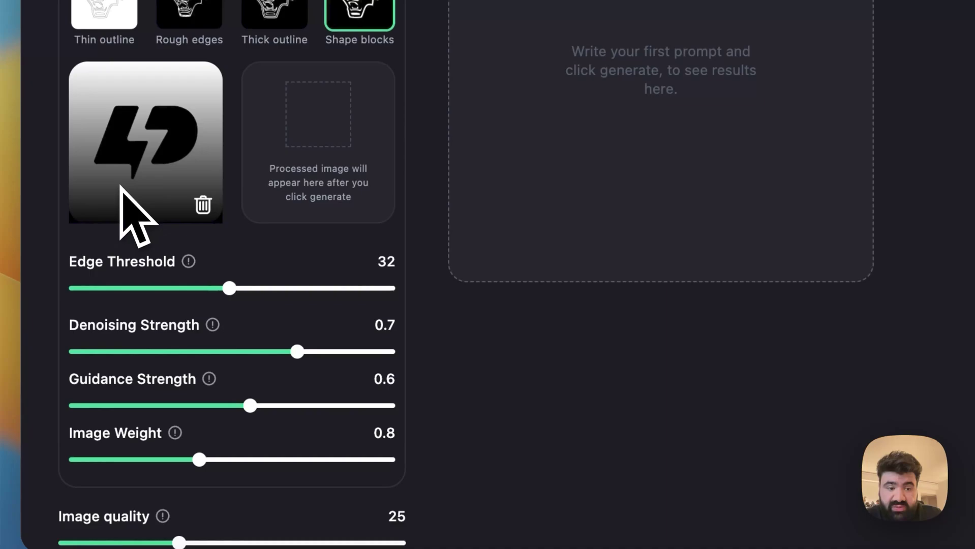
scroll(160, 356, down, 2)
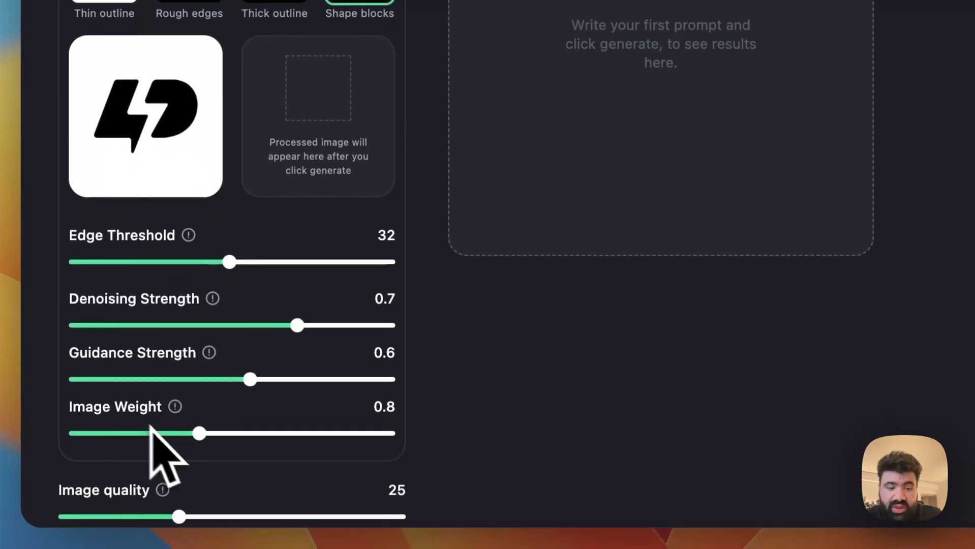
drag(192, 434, 285, 436)
Set Image quality to 45, generate 4 images per run, and enable 3D
scroll(429, 396, down, 10)
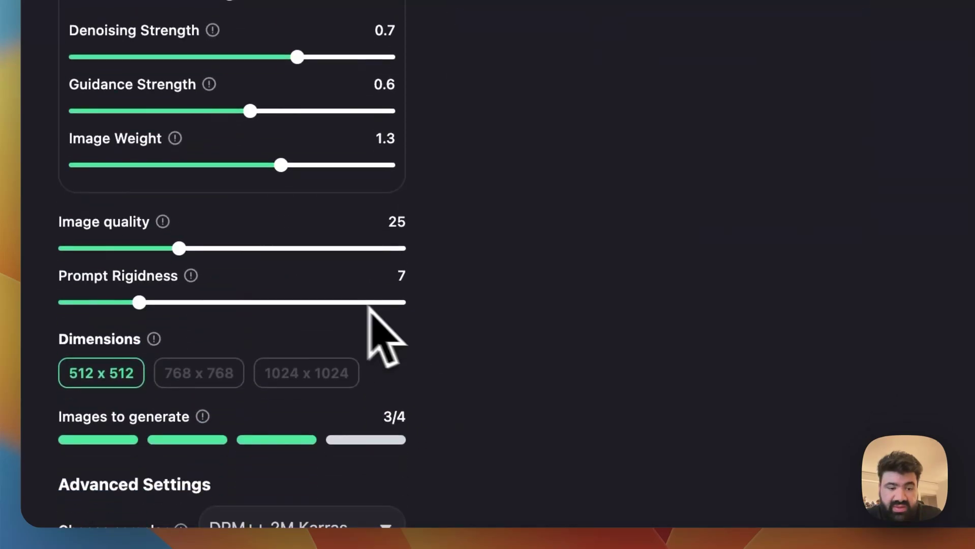
click(254, 248)
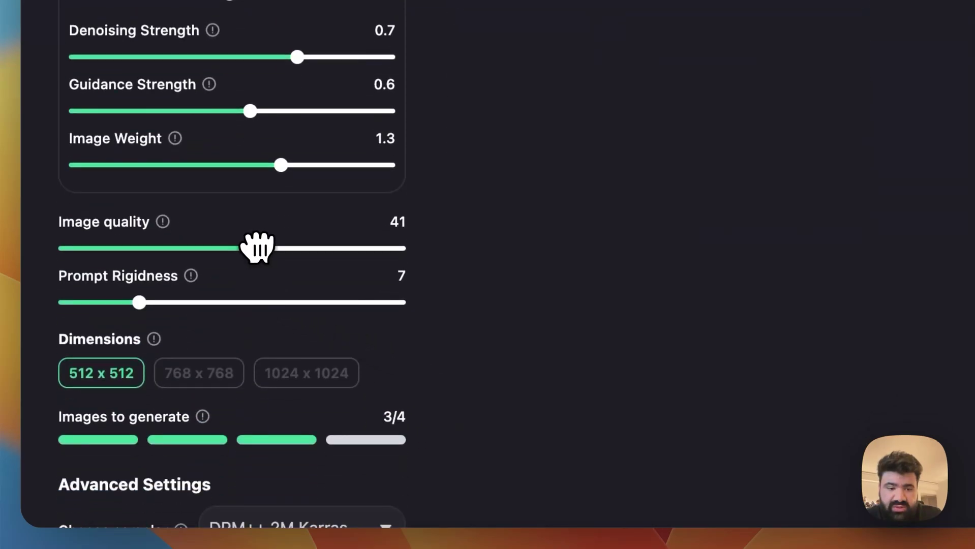
drag(281, 260, 282, 259)
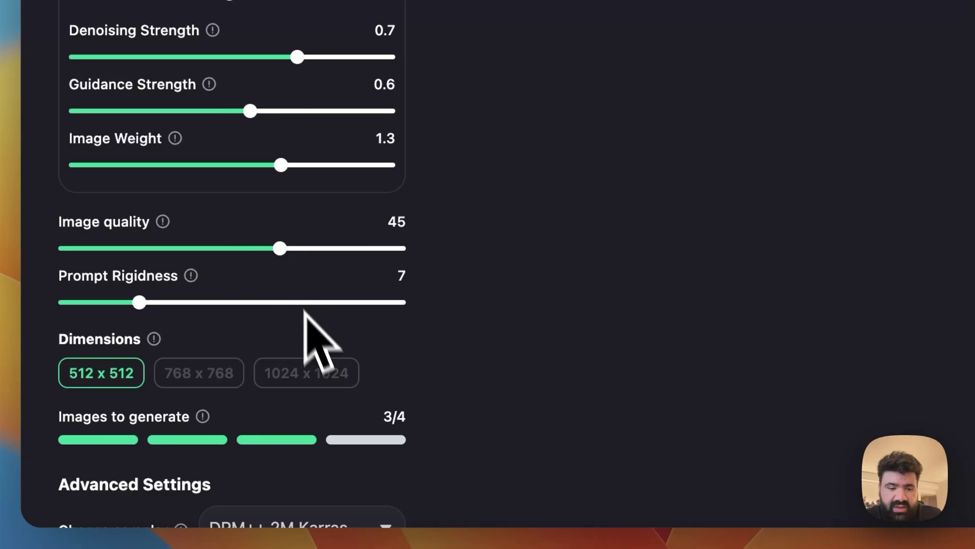
click(372, 441)
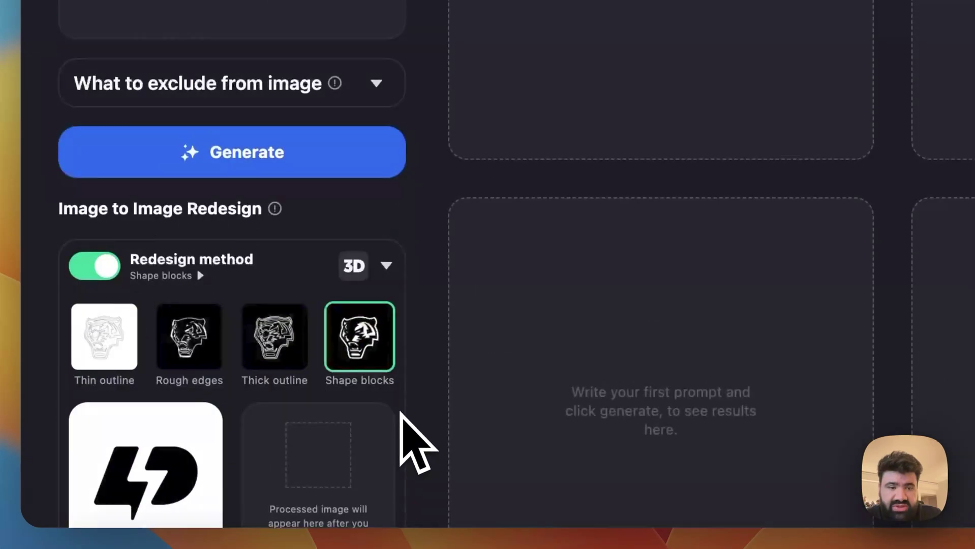
scroll(402, 401, down, 1)
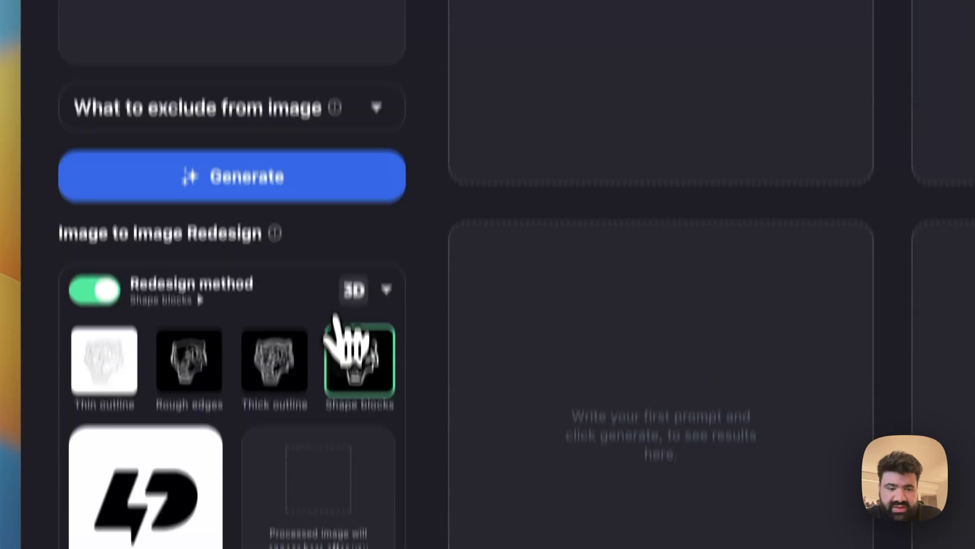
click(354, 252)
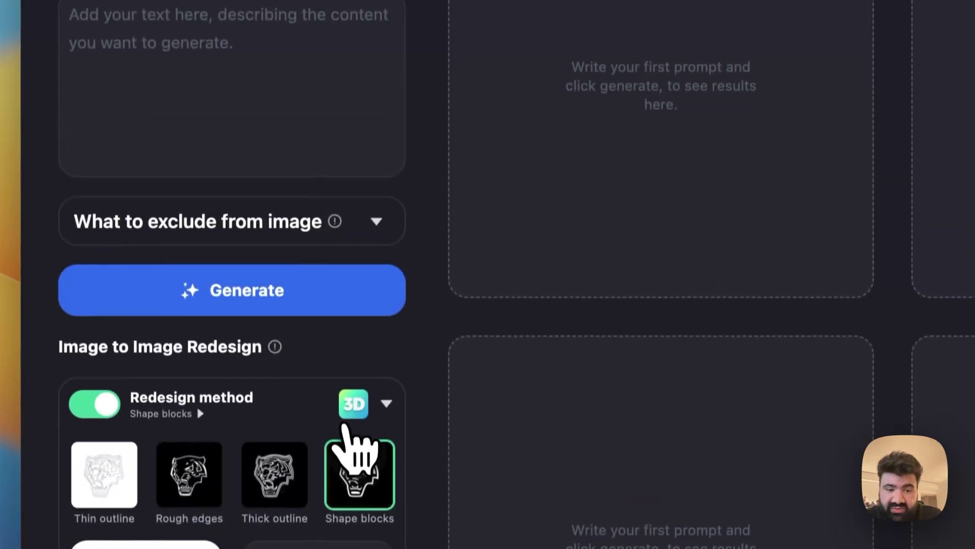
Prompt a maximum-weighted 'glazed doughnut' with 'empty clean background' and generate four images
click(203, 118)
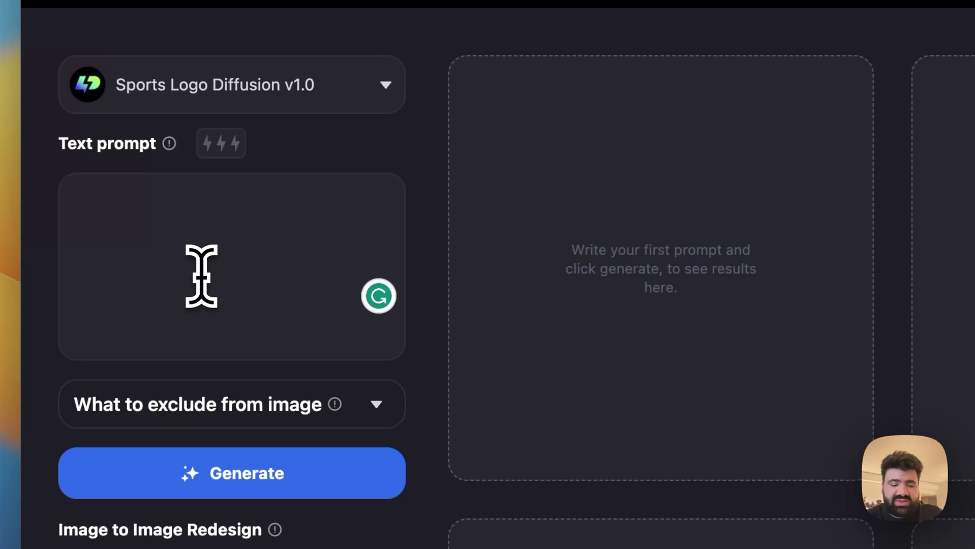
text(glazed dough)
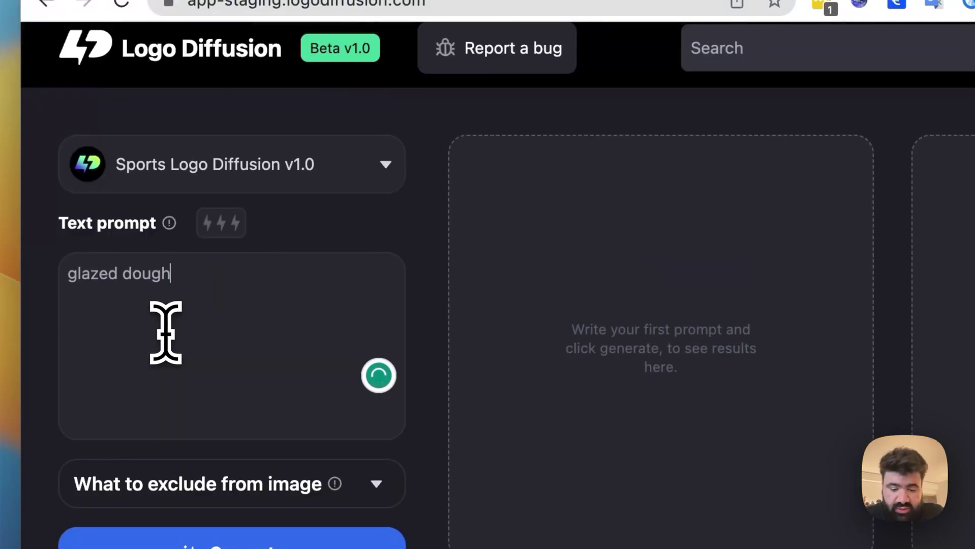
text(not)
key(BackSpace)
key(BackSpace)
text(ut)
drag(251, 282, 22, 299)
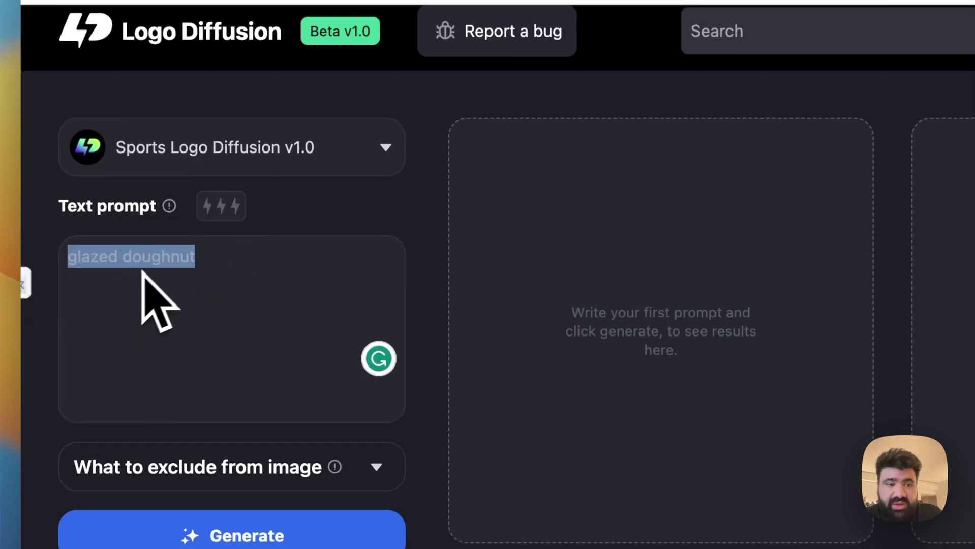
click(222, 214)
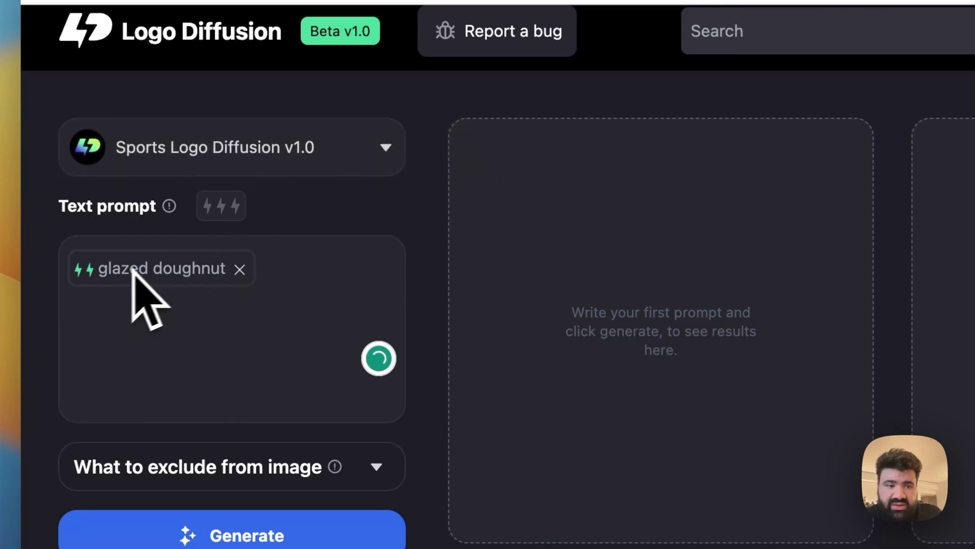
click(234, 207)
scroll(278, 134, down, 3)
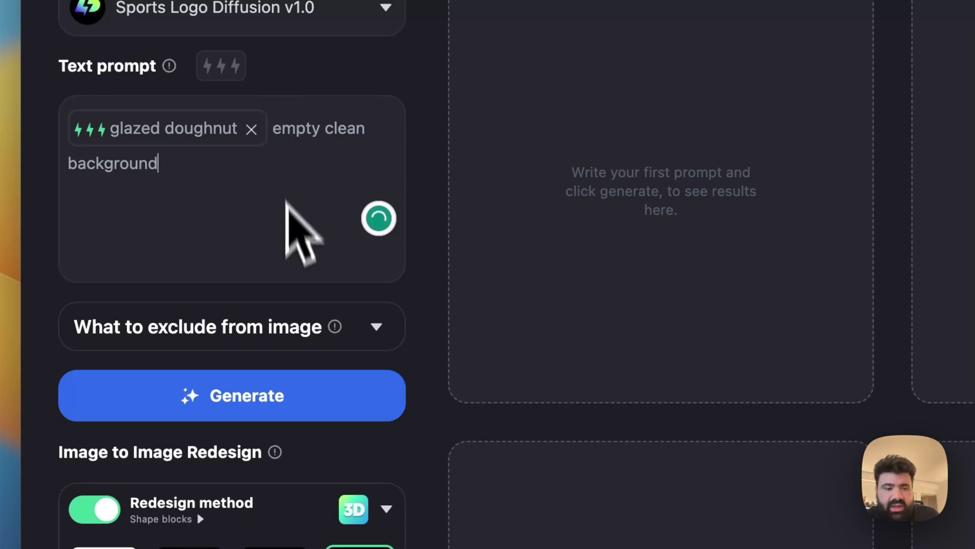
click(308, 396)
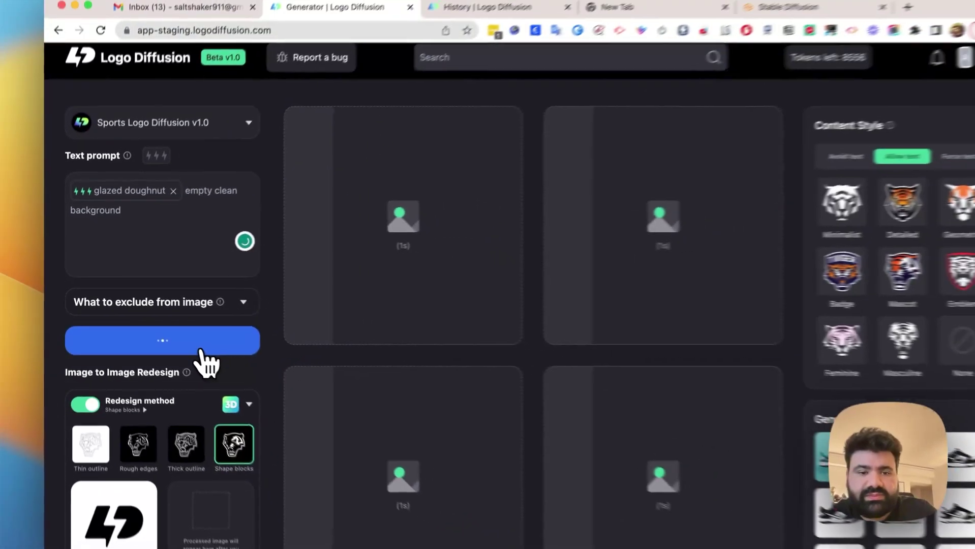
Open the bottom-left pink glazed-doughnut logo in detail view, showing seed 6322928
scroll(664, 188, down, 1)
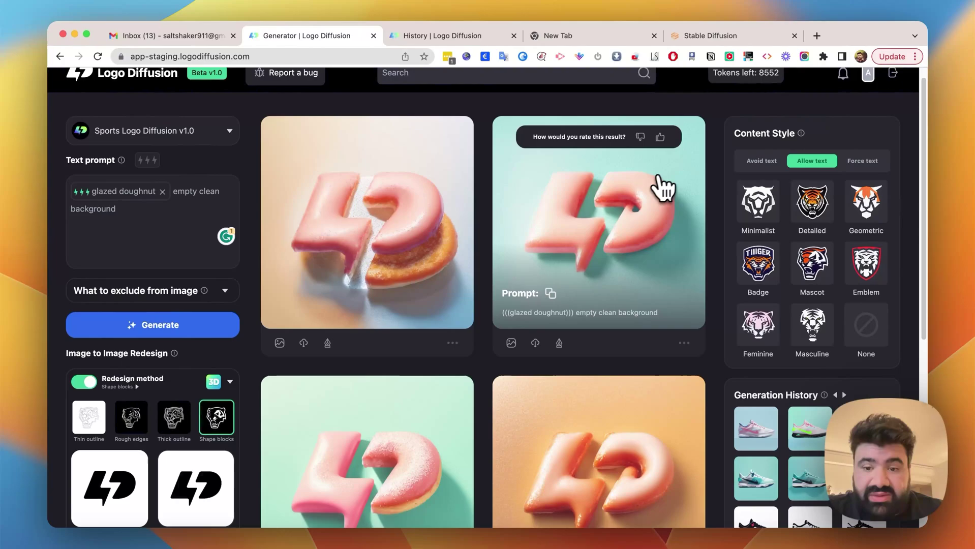
click(407, 418)
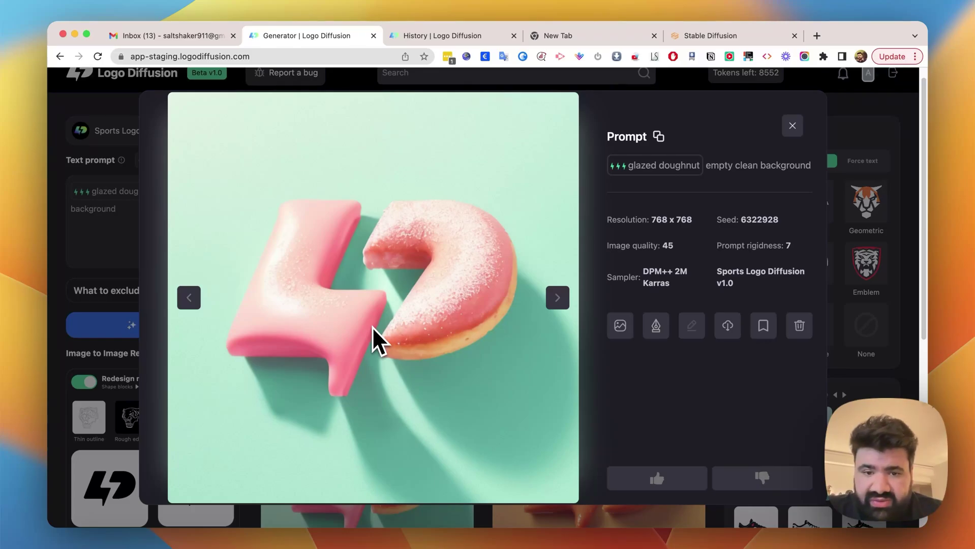
Browse the earlier glazed-doughnut results in the History viewer, then close the viewer
key(ctrl+Tab)
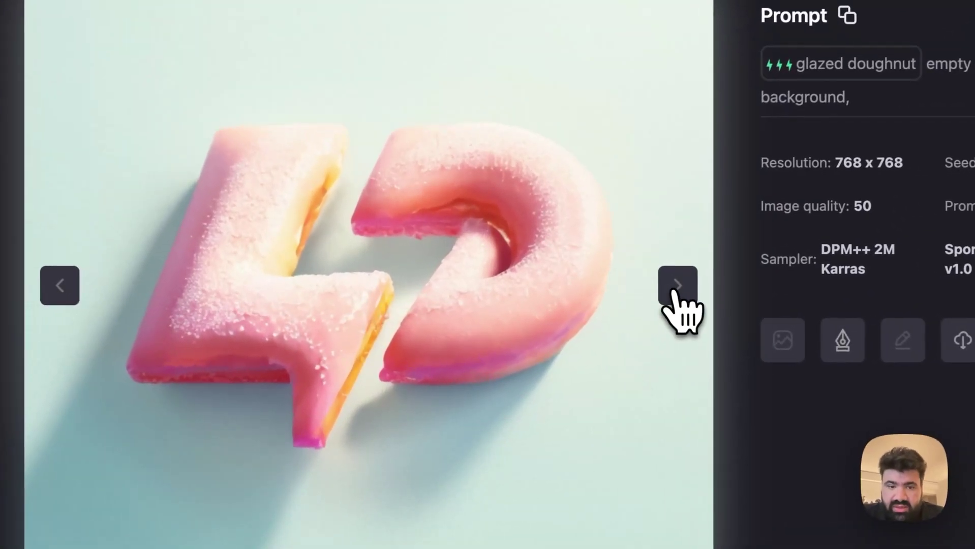
click(557, 298)
click(683, 296)
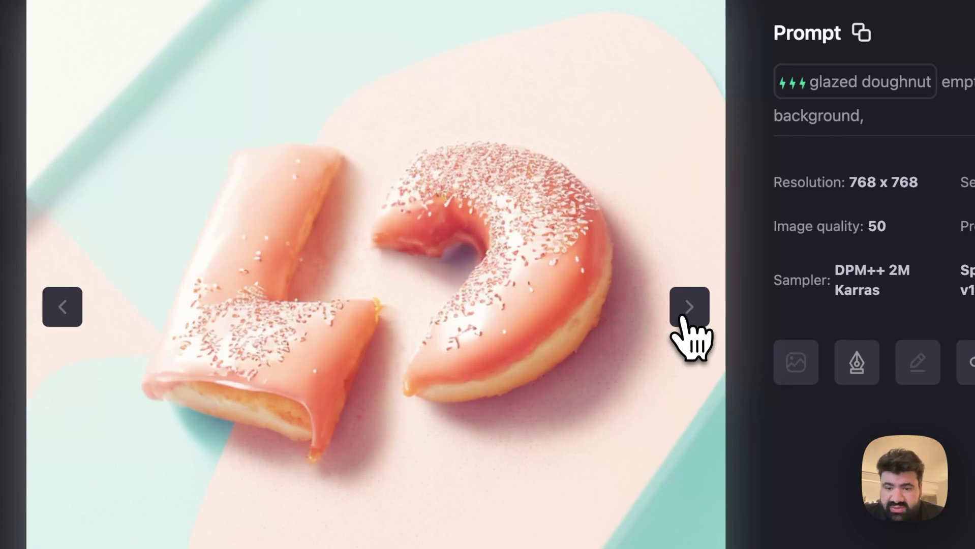
click(683, 319)
click(684, 320)
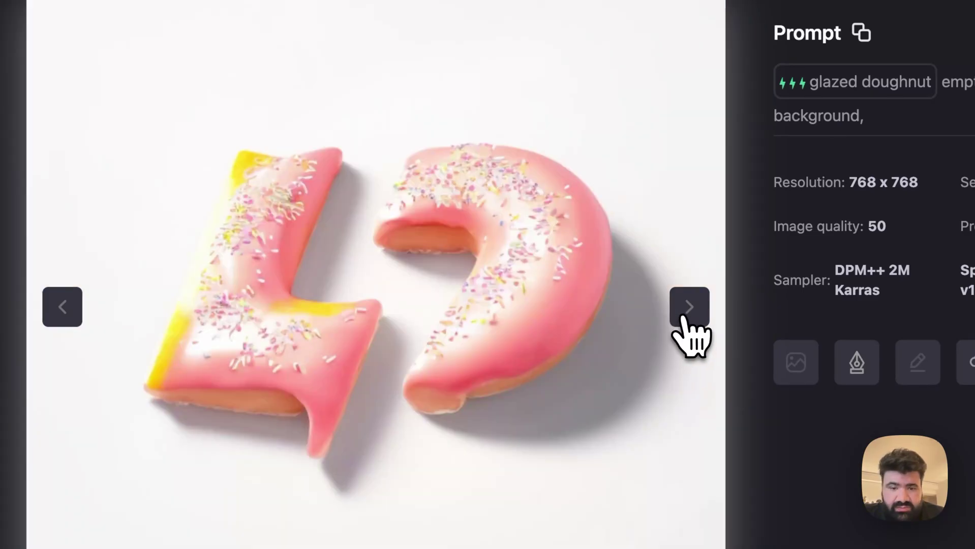
click(687, 318)
click(687, 319)
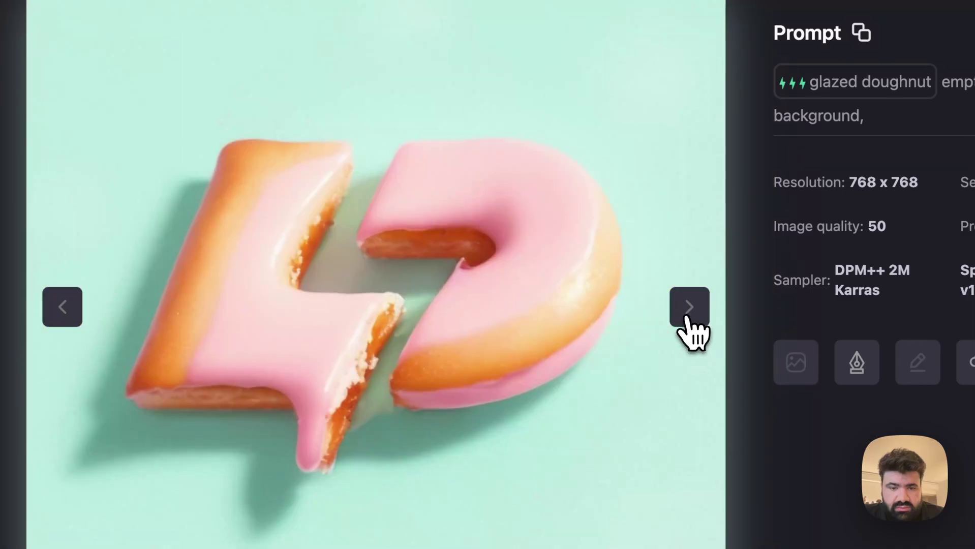
click(691, 326)
click(688, 319)
click(687, 318)
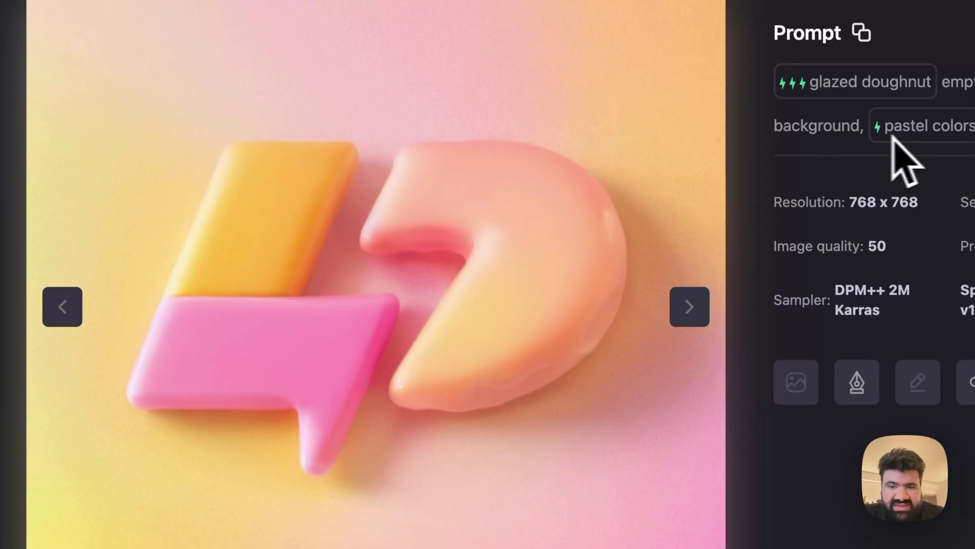
click(708, 308)
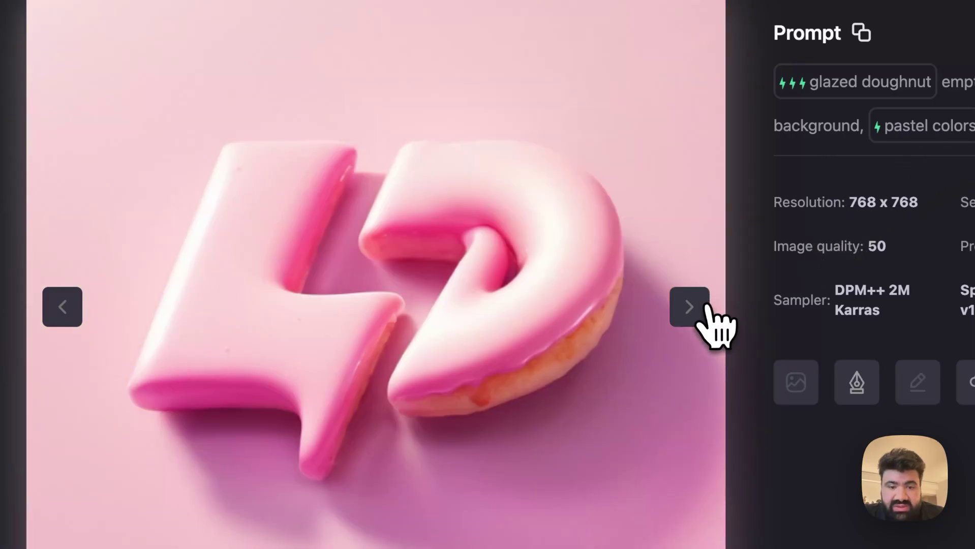
click(707, 308)
click(707, 307)
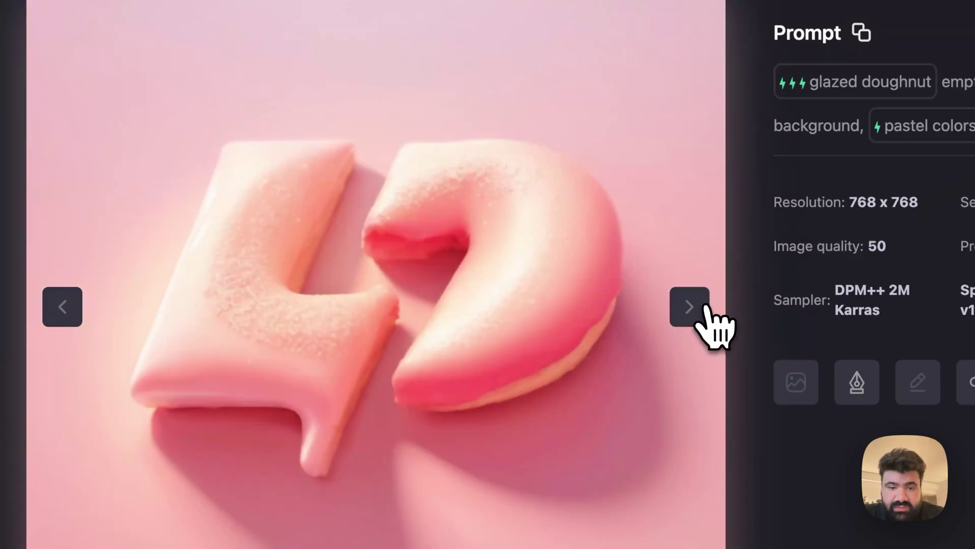
click(707, 307)
click(687, 311)
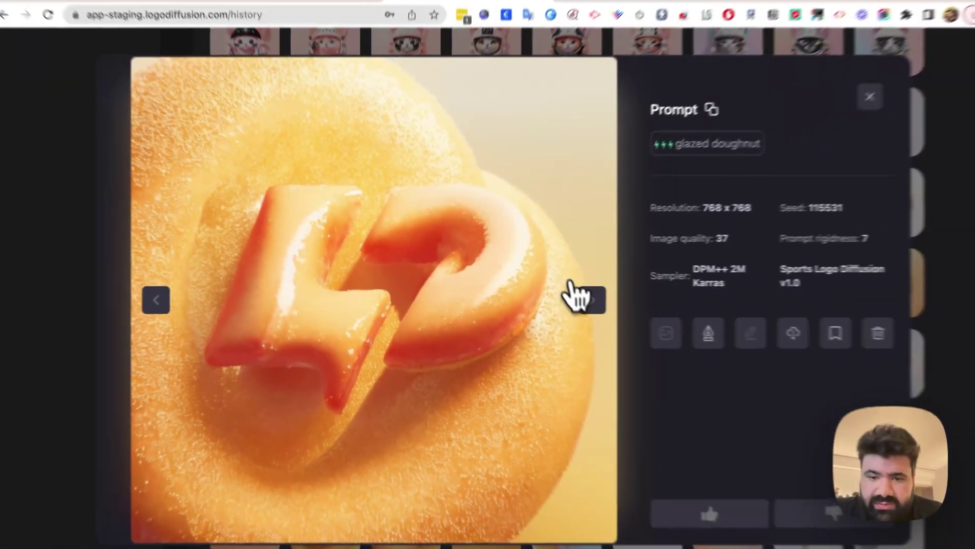
key(Escape)
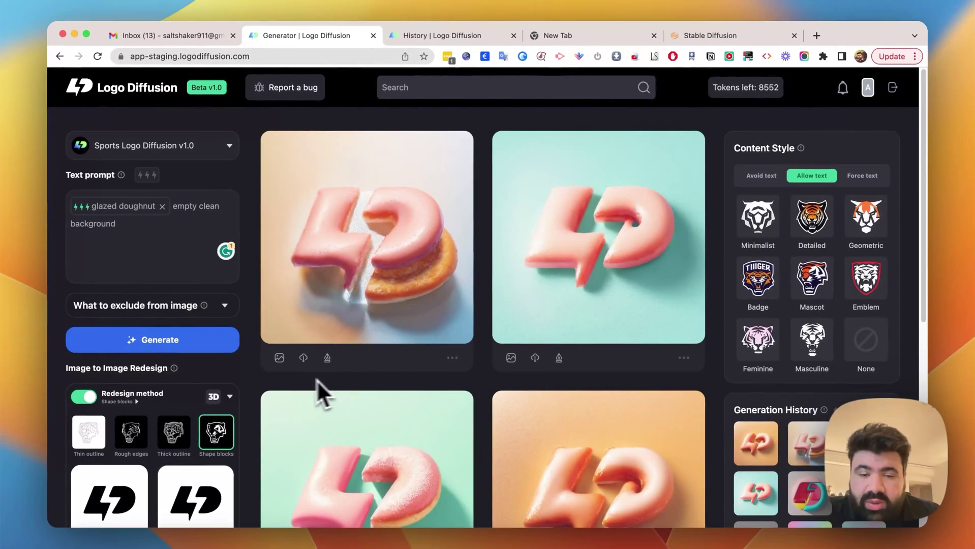
Delete the current reference logo and upload starbucks22.jpg in its place
scroll(271, 382, down, 2)
mouse_move(153, 465)
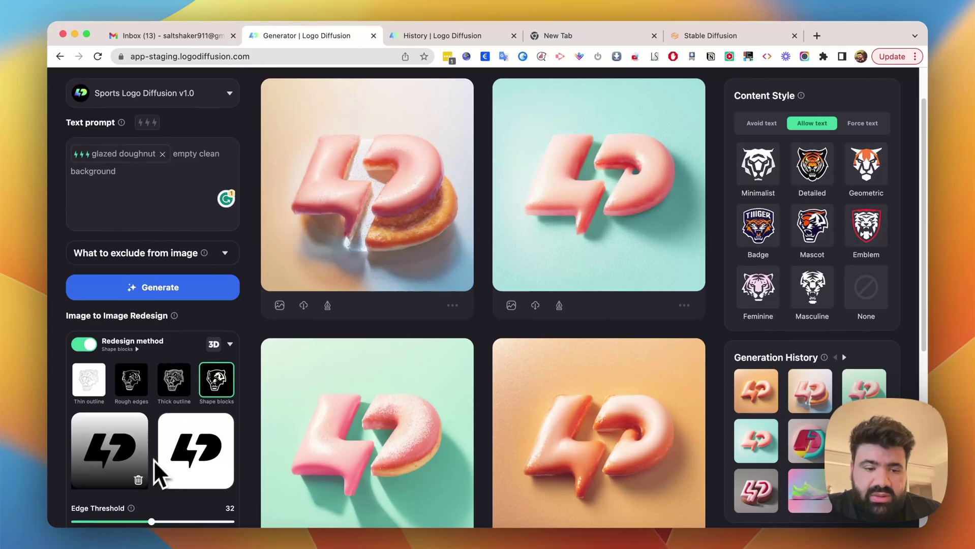
click(182, 457)
click(178, 432)
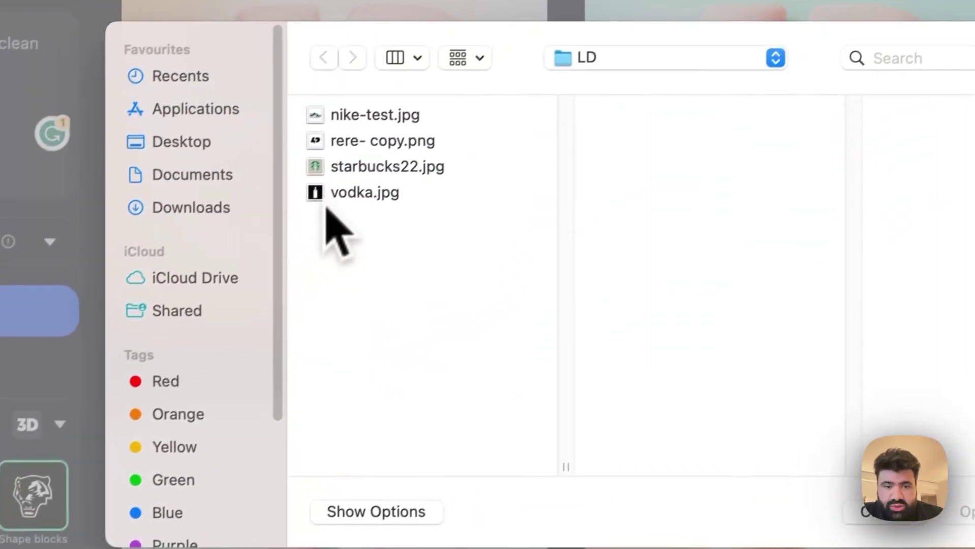
click(320, 165)
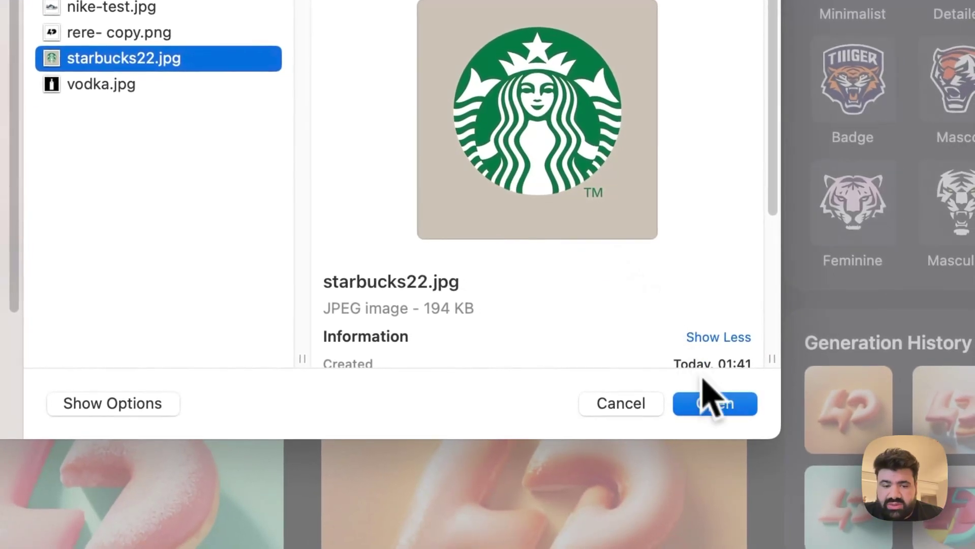
click(871, 478)
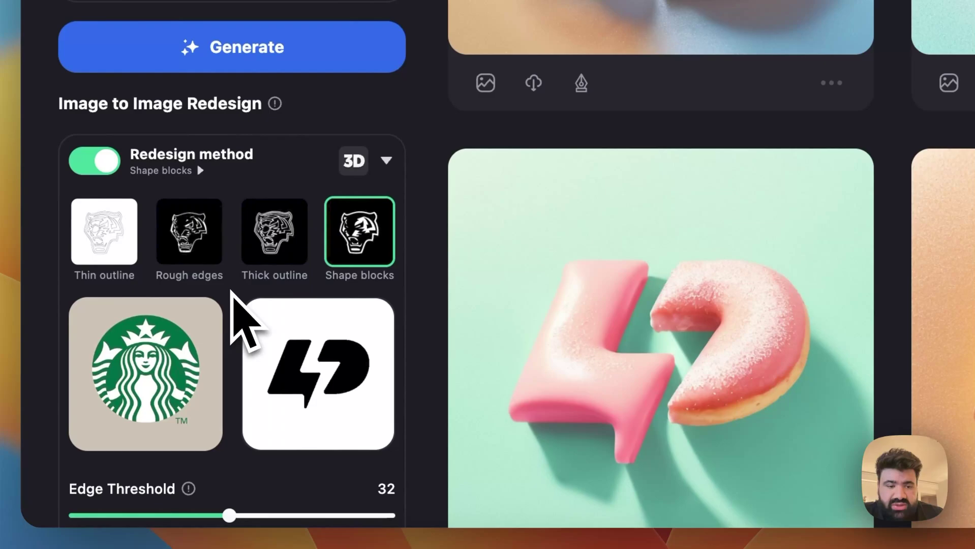
Switch the redesign method to Rough edges
click(198, 234)
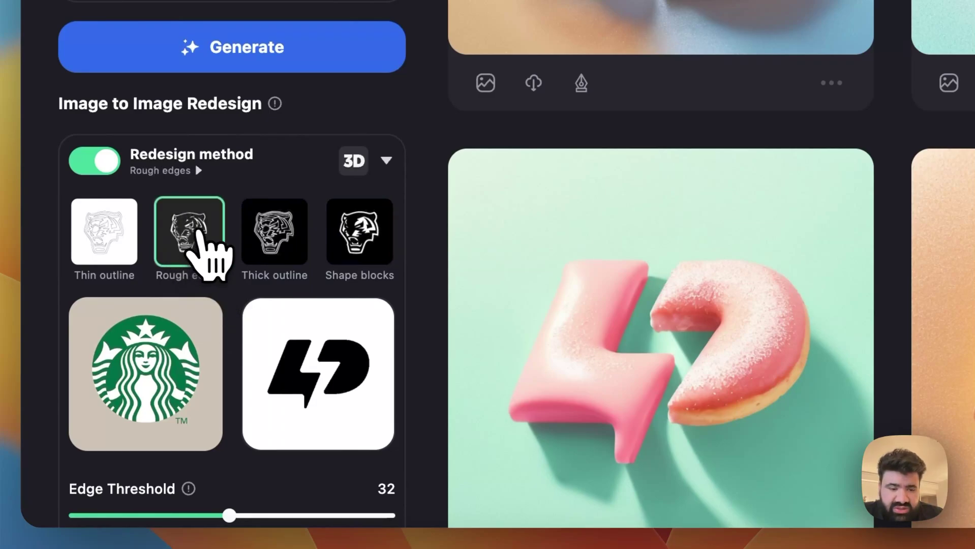
scroll(208, 254, down, 5)
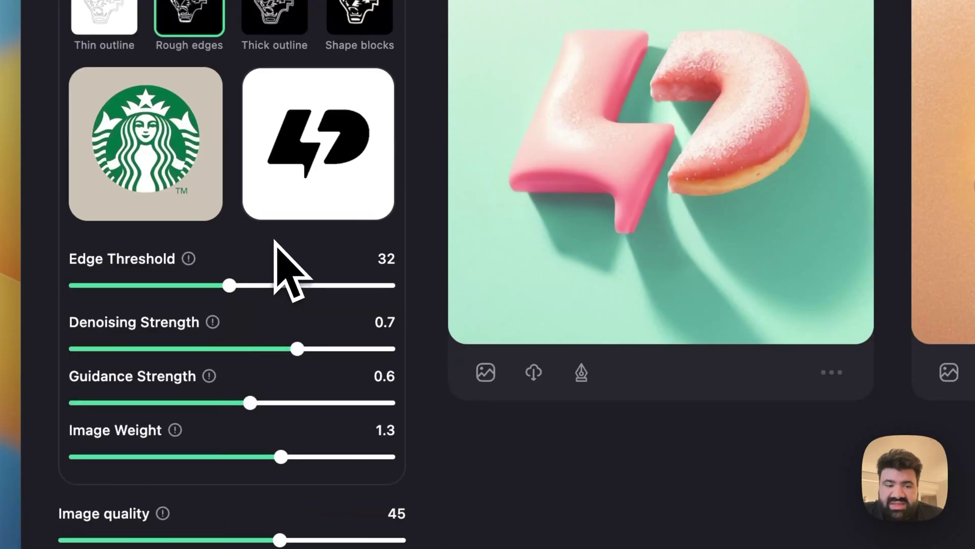
scroll(275, 240, up, 12)
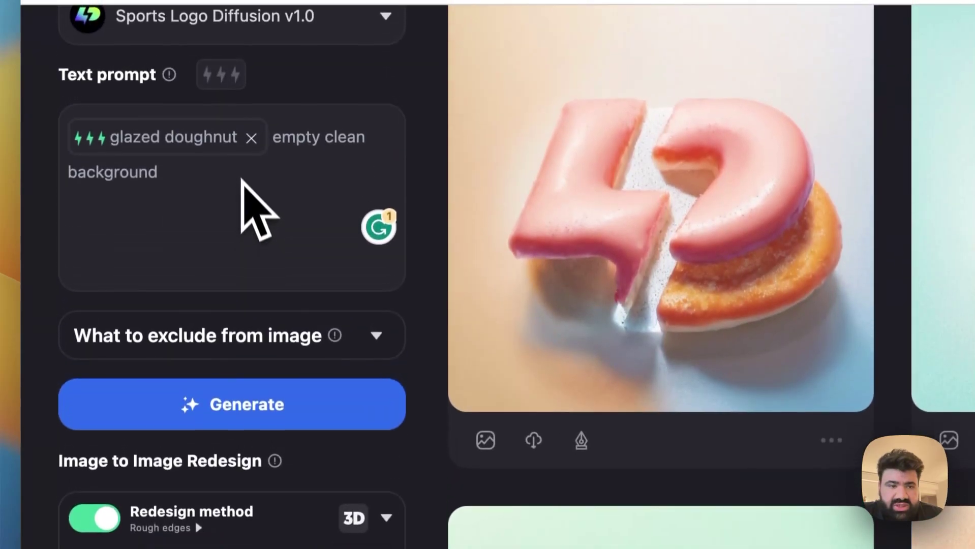
Reduce the prompt to a weighted 'Latte art' term and generate four images
drag(237, 138, 111, 139)
text(Latte ar)
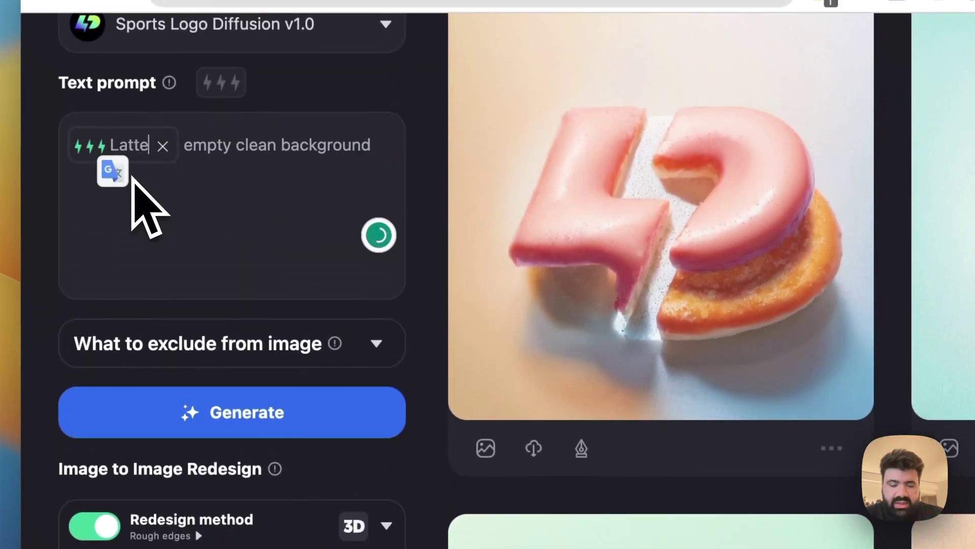
text(t)
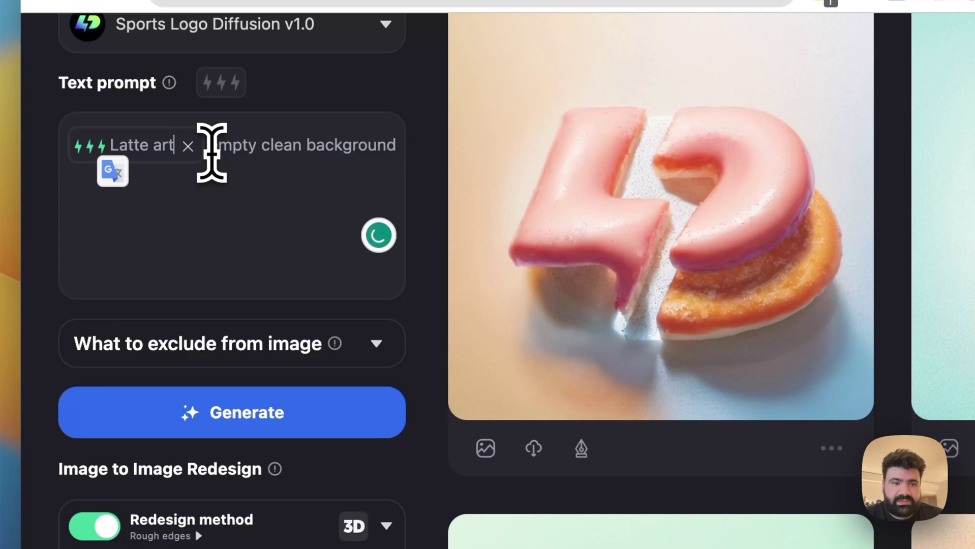
drag(218, 148, 494, 159)
key(BackSpace)
key(BackSpace)
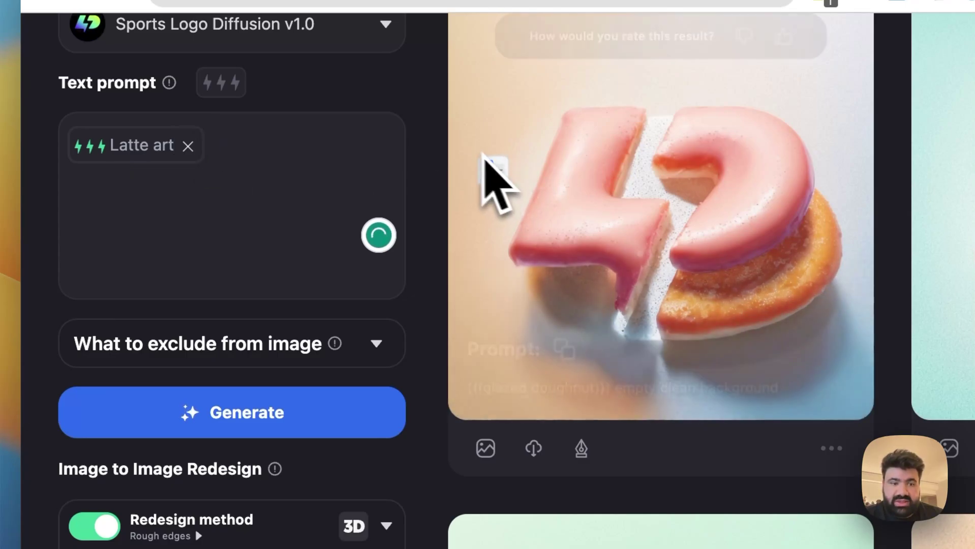
click(275, 425)
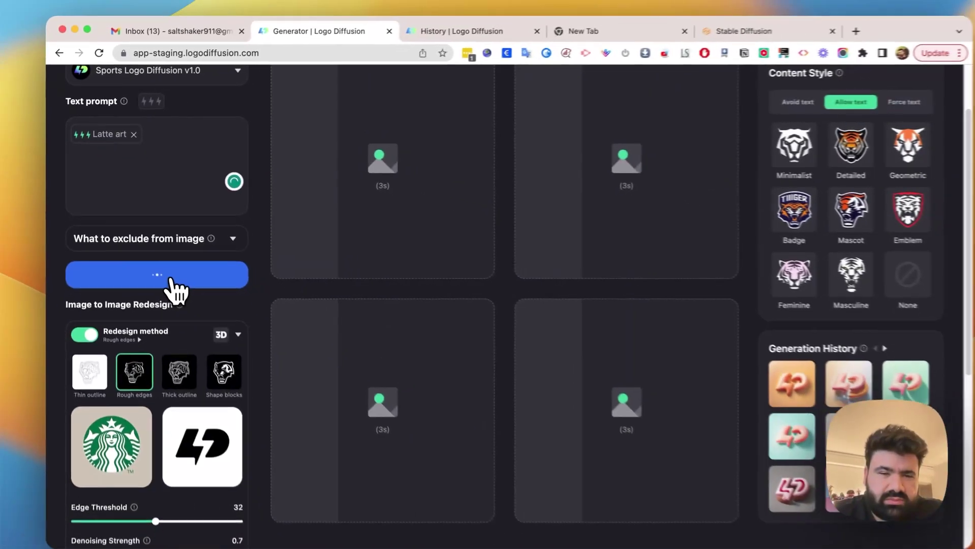
Open the bottom-left latte-art logo, step back through three other results, then close the viewer
scroll(287, 328, down, 2)
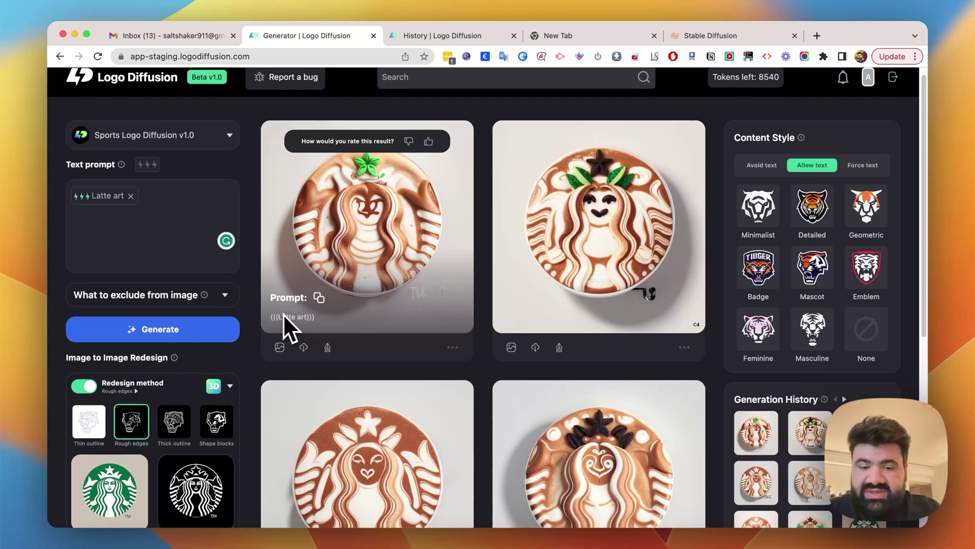
click(312, 358)
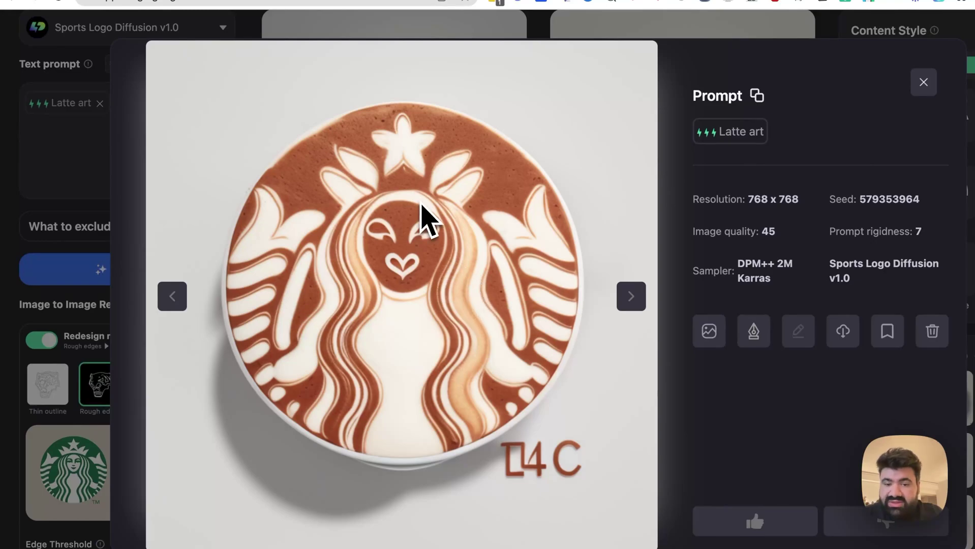
click(175, 299)
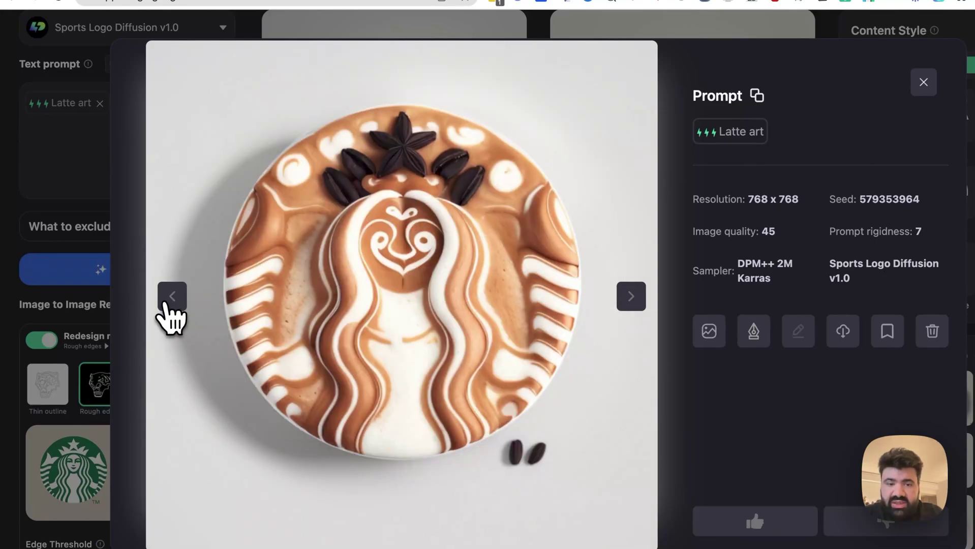
click(172, 299)
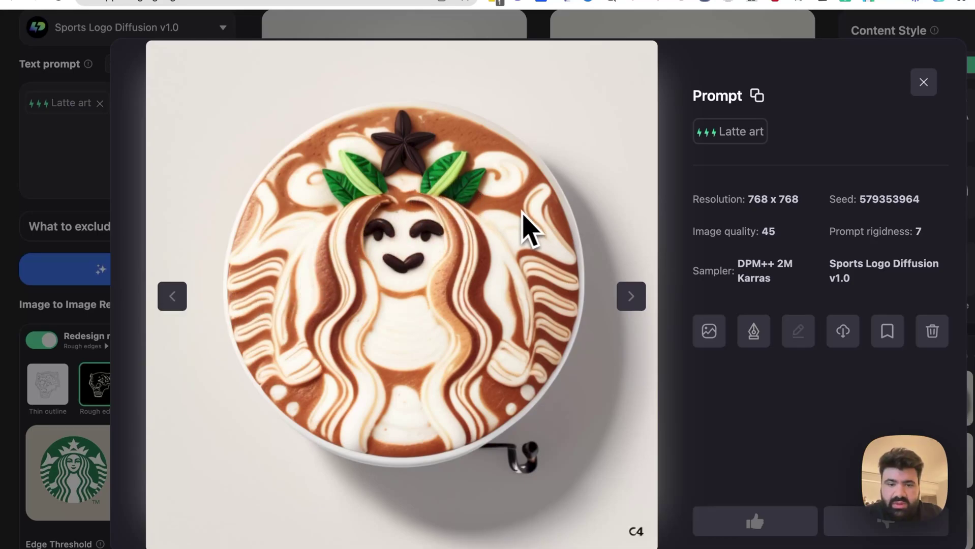
click(176, 300)
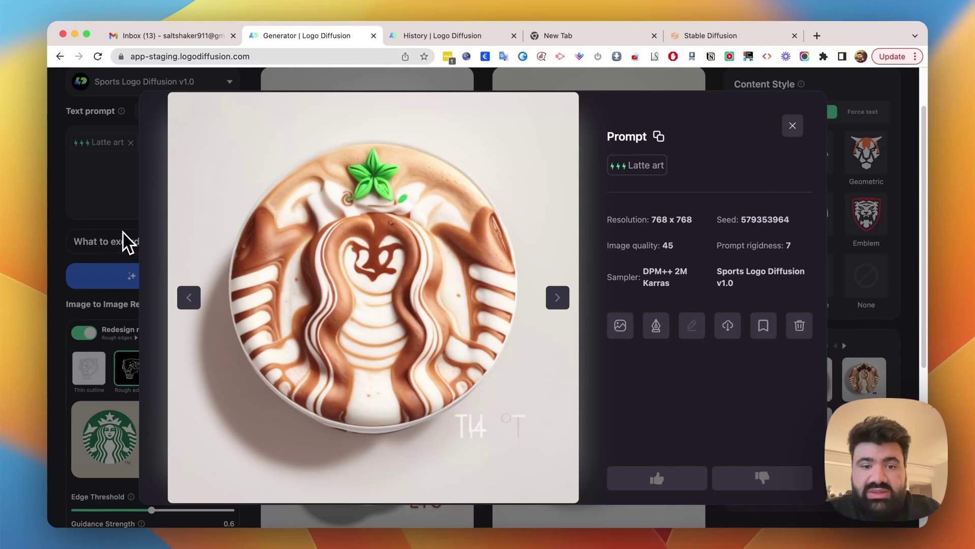
click(123, 231)
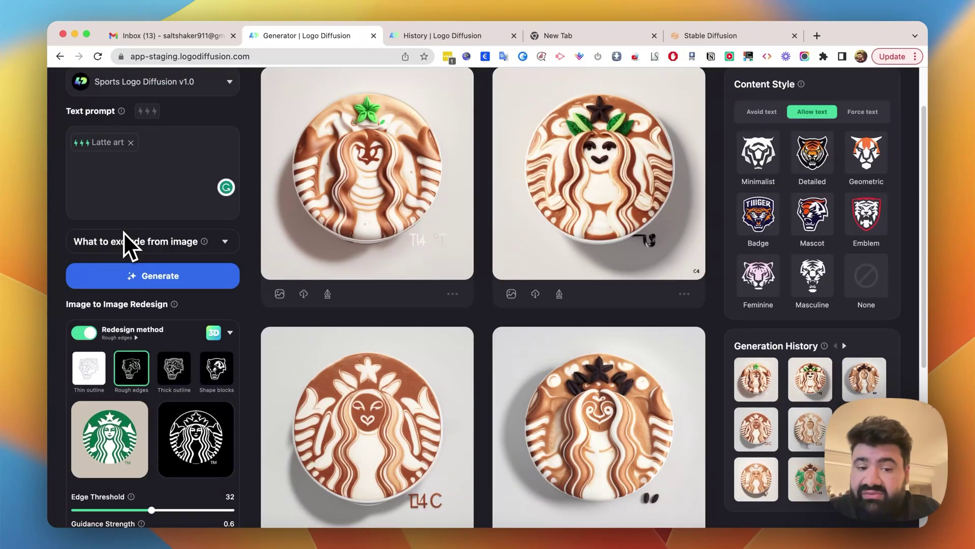
Raise the Image Weight to about 1.5
scroll(194, 501, down, 2)
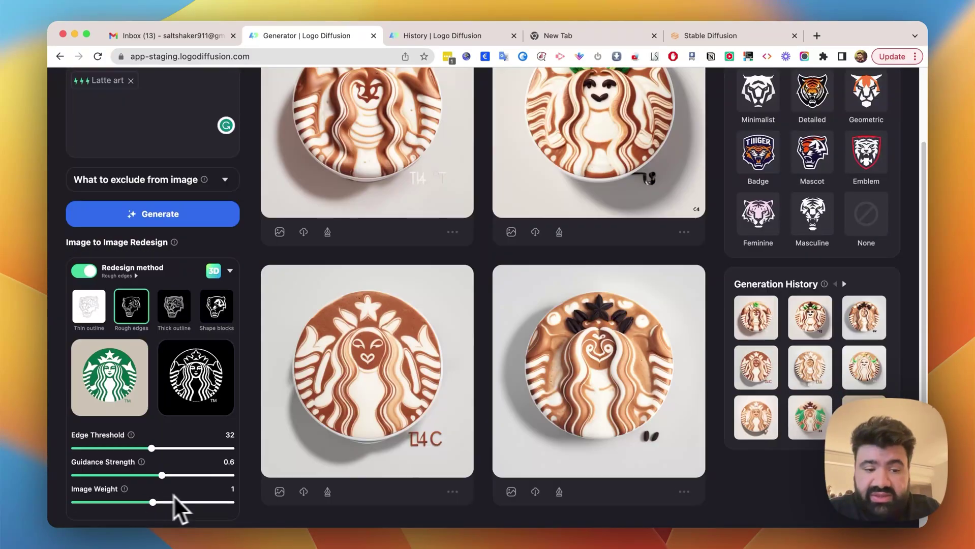
mouse_move(176, 505)
mouse_down()
mouse_move(206, 502)
mouse_move(190, 502)
mouse_up()
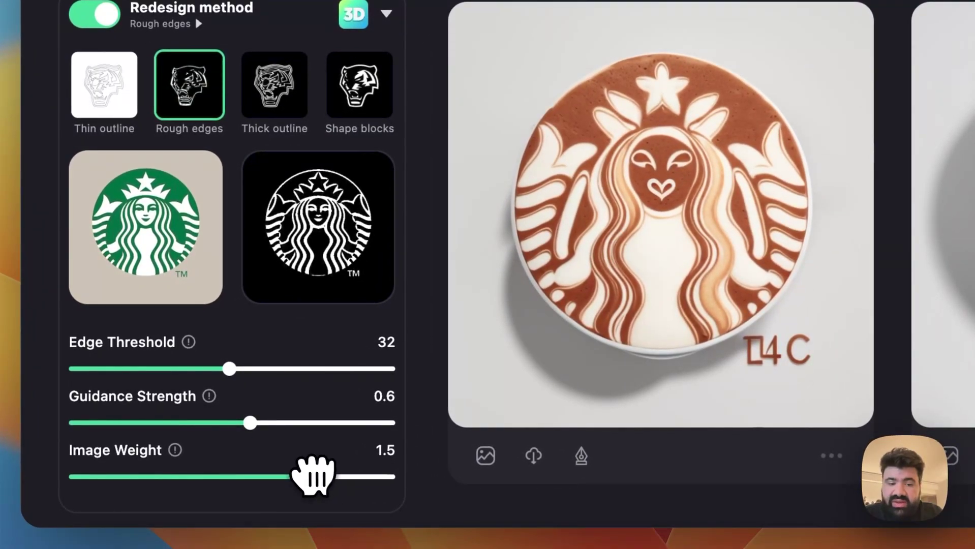
scroll(309, 396, up, 3)
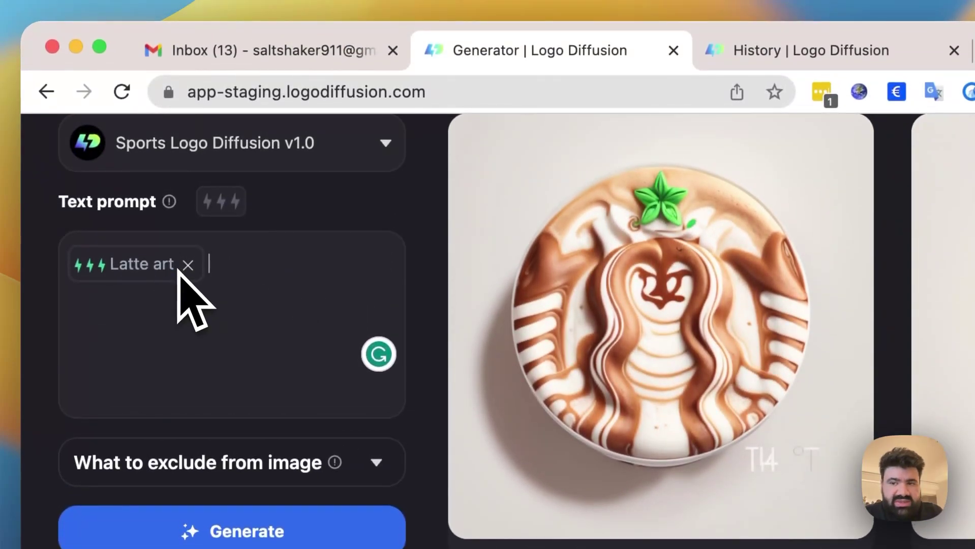
Change the prompt term to 'Sushi queen' and weight the 'empty white background' phrase
drag(113, 285, 116, 264)
text(S)
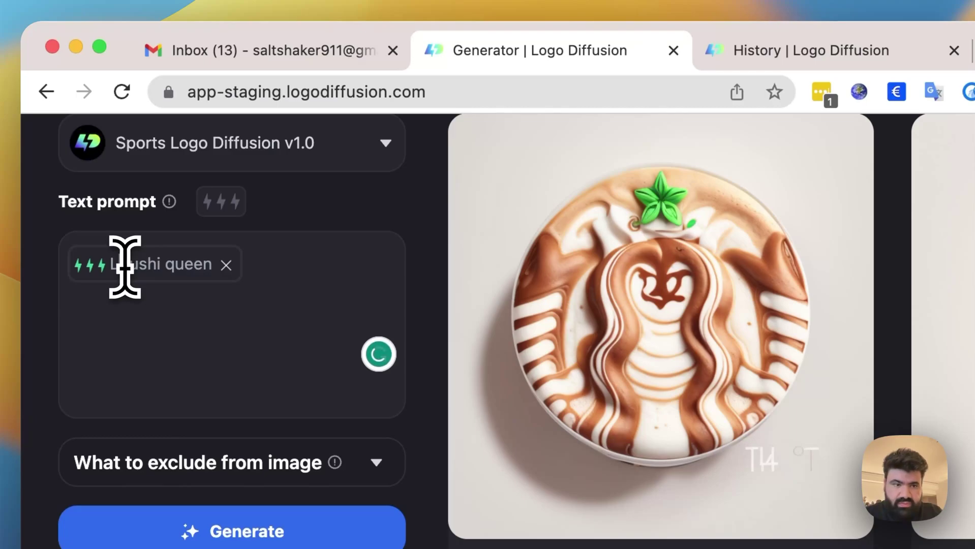
click(124, 267)
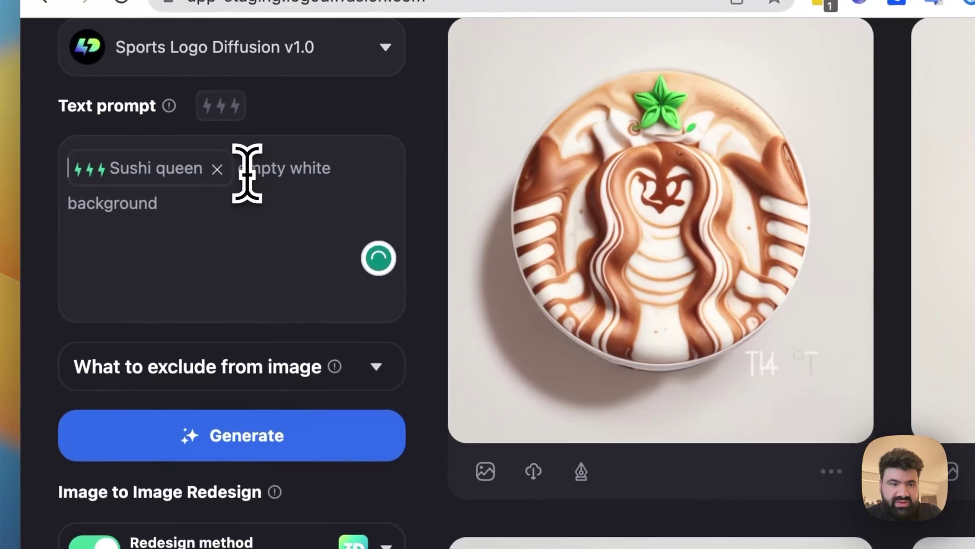
drag(247, 270, 267, 294)
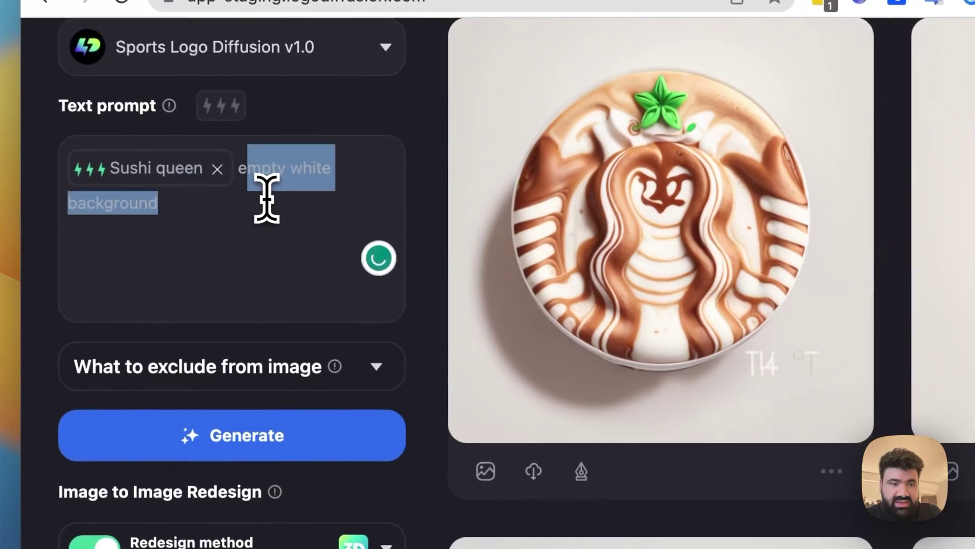
drag(239, 174, 276, 198)
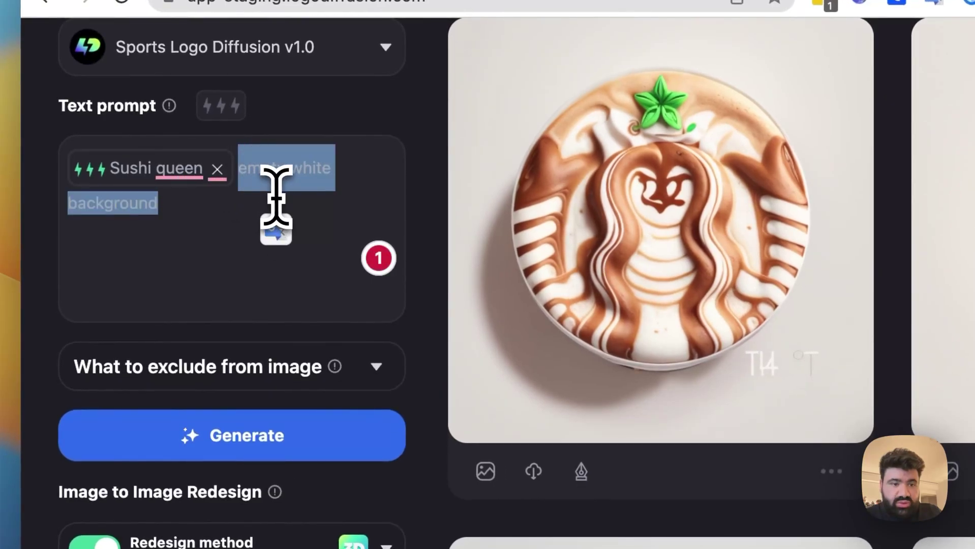
click(221, 107)
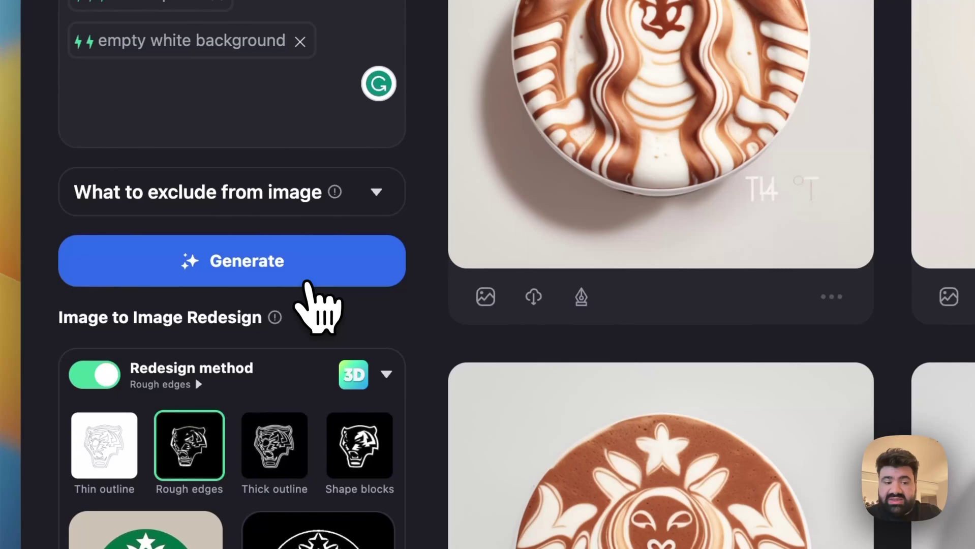
Generate four sushi-queen versions of the Starbucks logo and flip through them enlarged in the lightbox
click(305, 277)
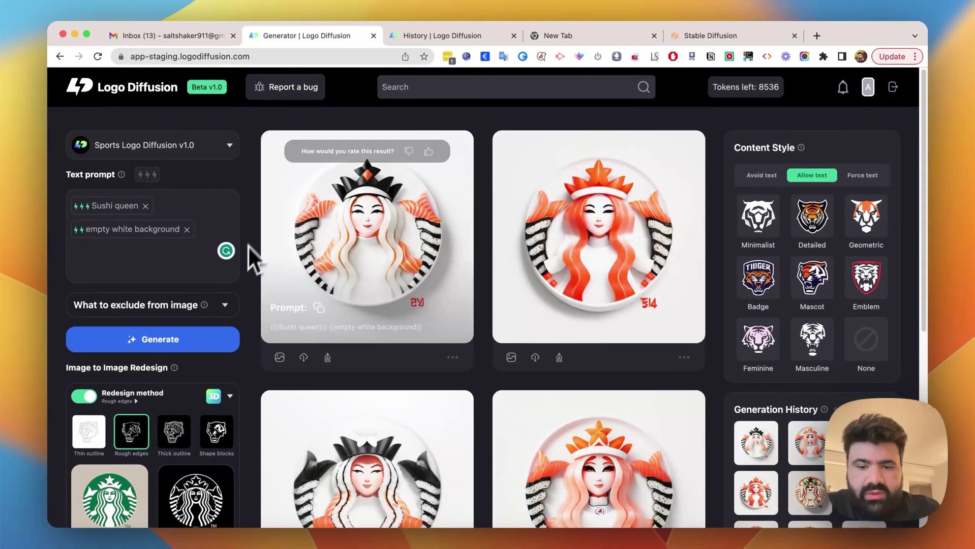
scroll(284, 269, down, 3)
click(369, 342)
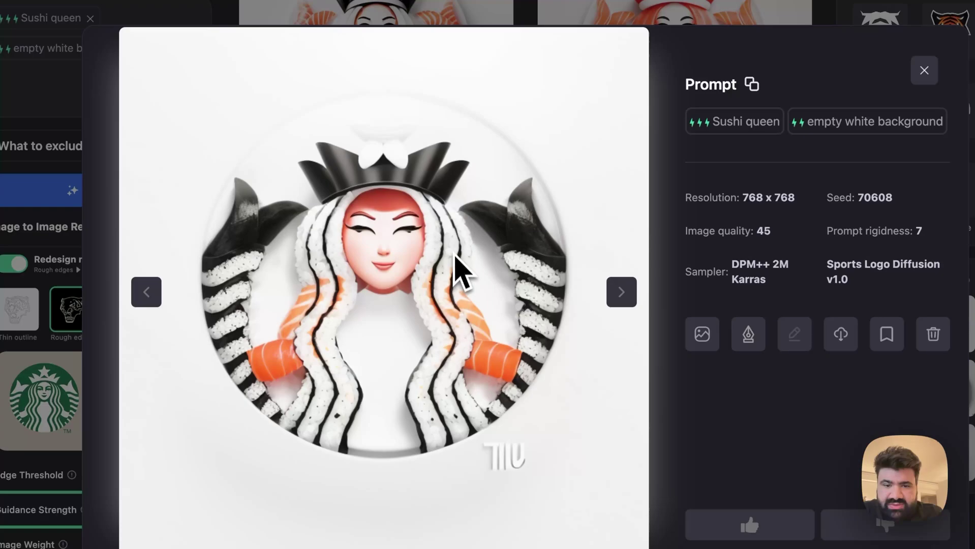
click(616, 300)
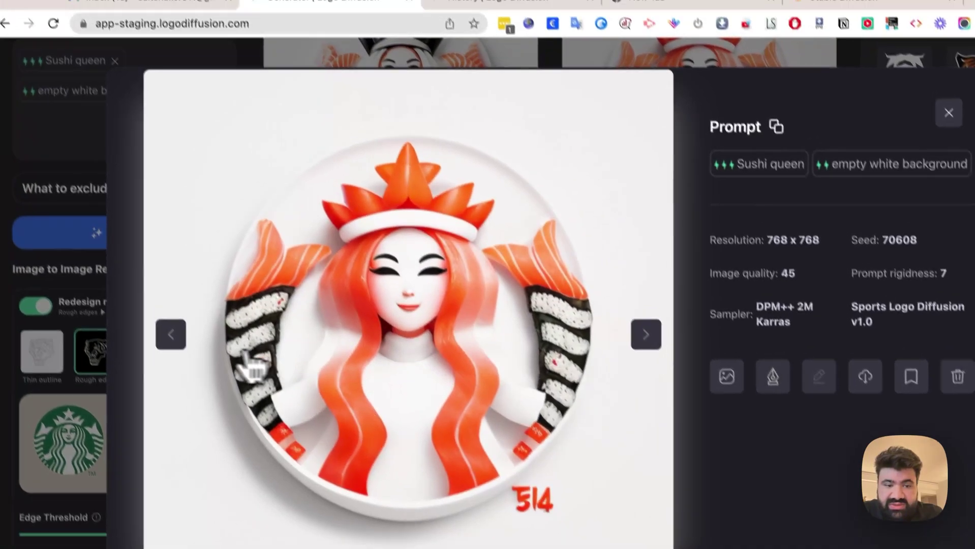
click(171, 336)
click(171, 336)
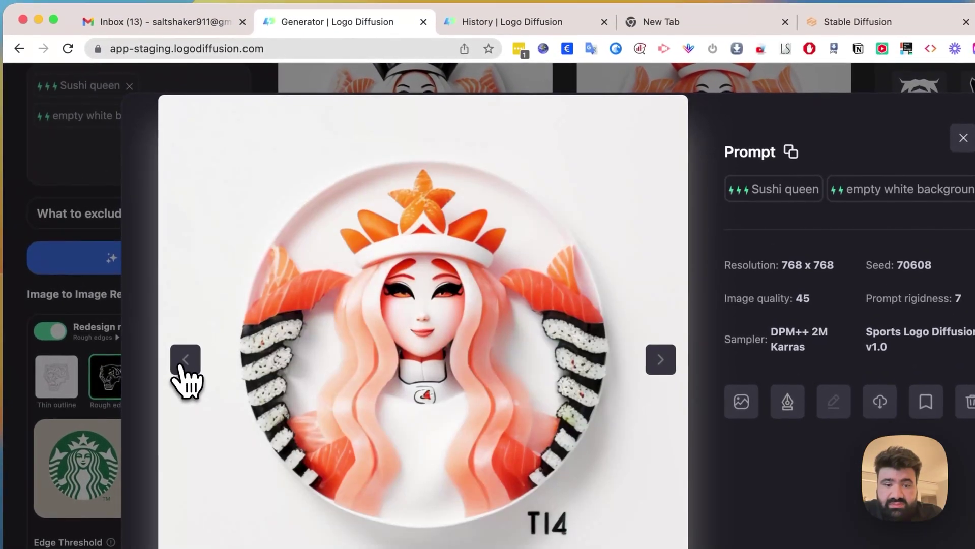
Step through earlier clean-background sushi-queen logos in History until reaching the salmon-backed one with seed 929464
click(171, 335)
click(488, 1)
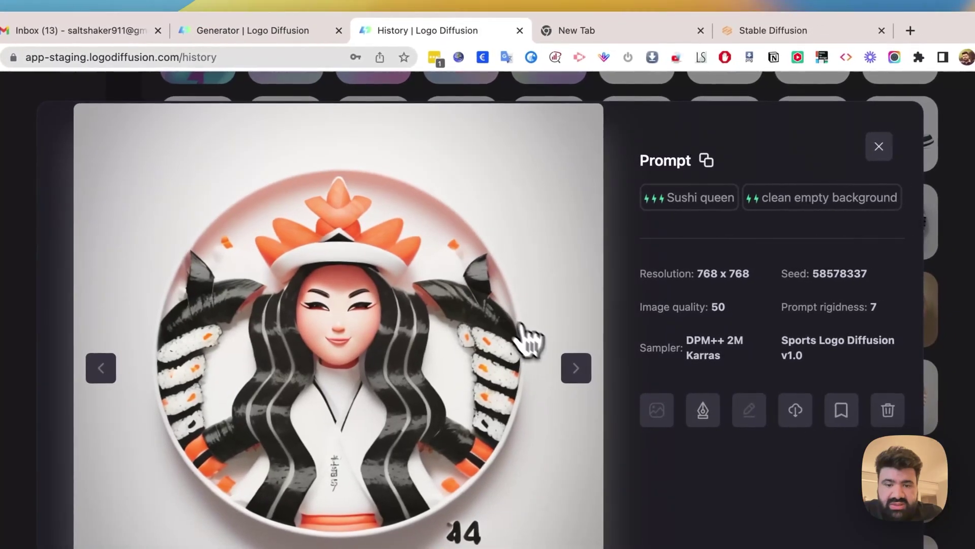
click(603, 365)
click(623, 294)
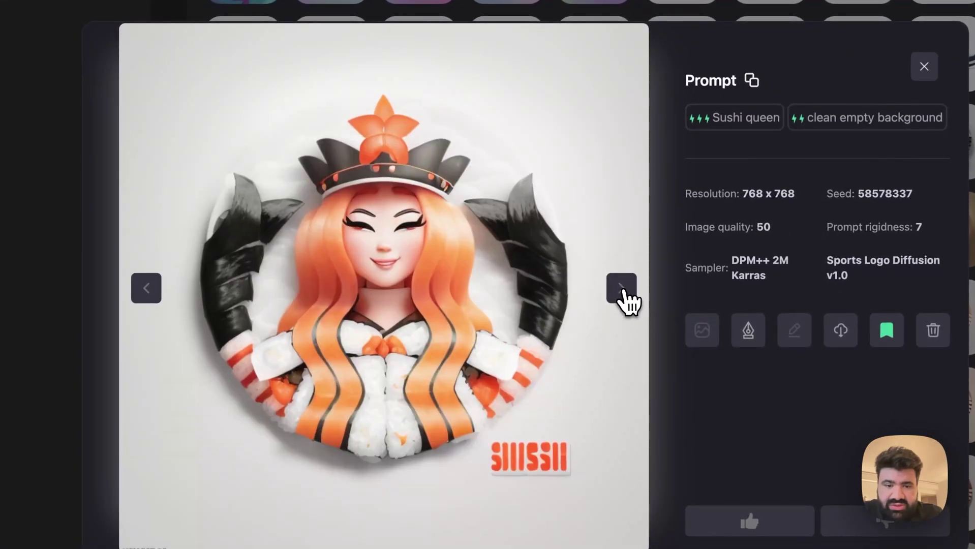
click(622, 290)
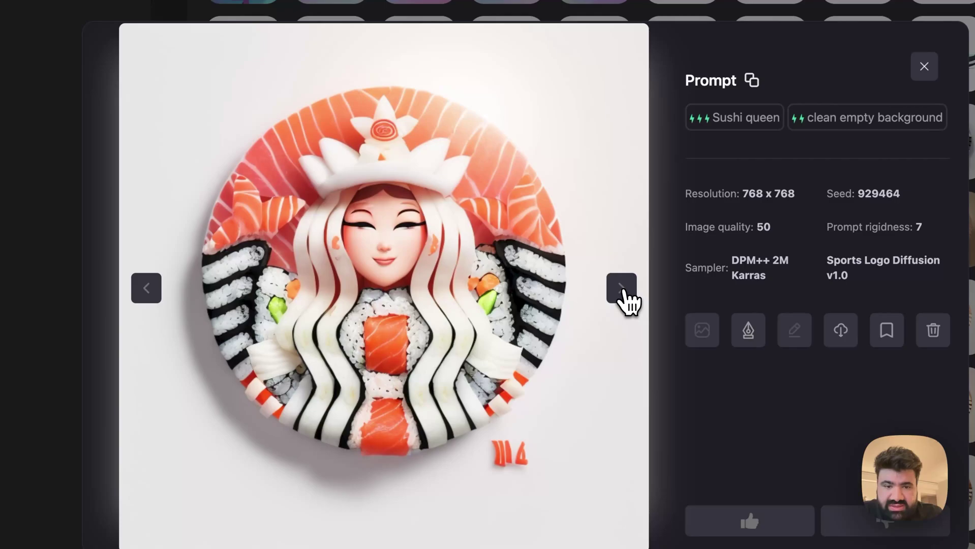
click(625, 293)
click(624, 294)
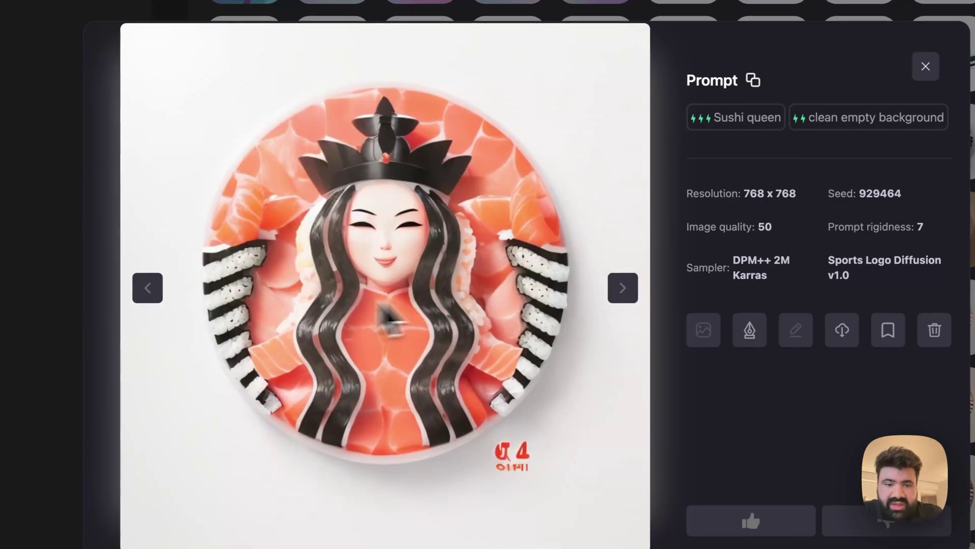